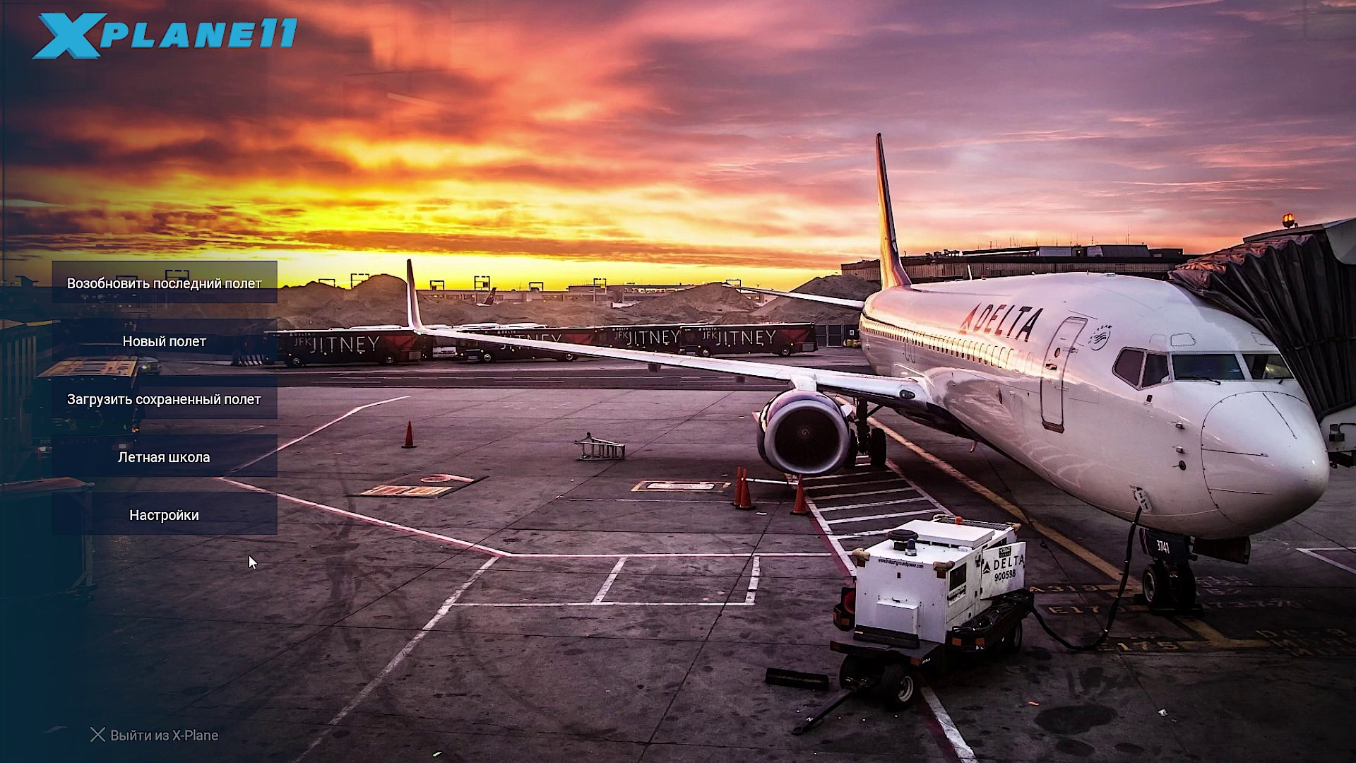
# Open the graphics settings, with visual effects set to Максимально (HDR+SSAO) and texture quality to Высоко
pyautogui.click(240, 520)
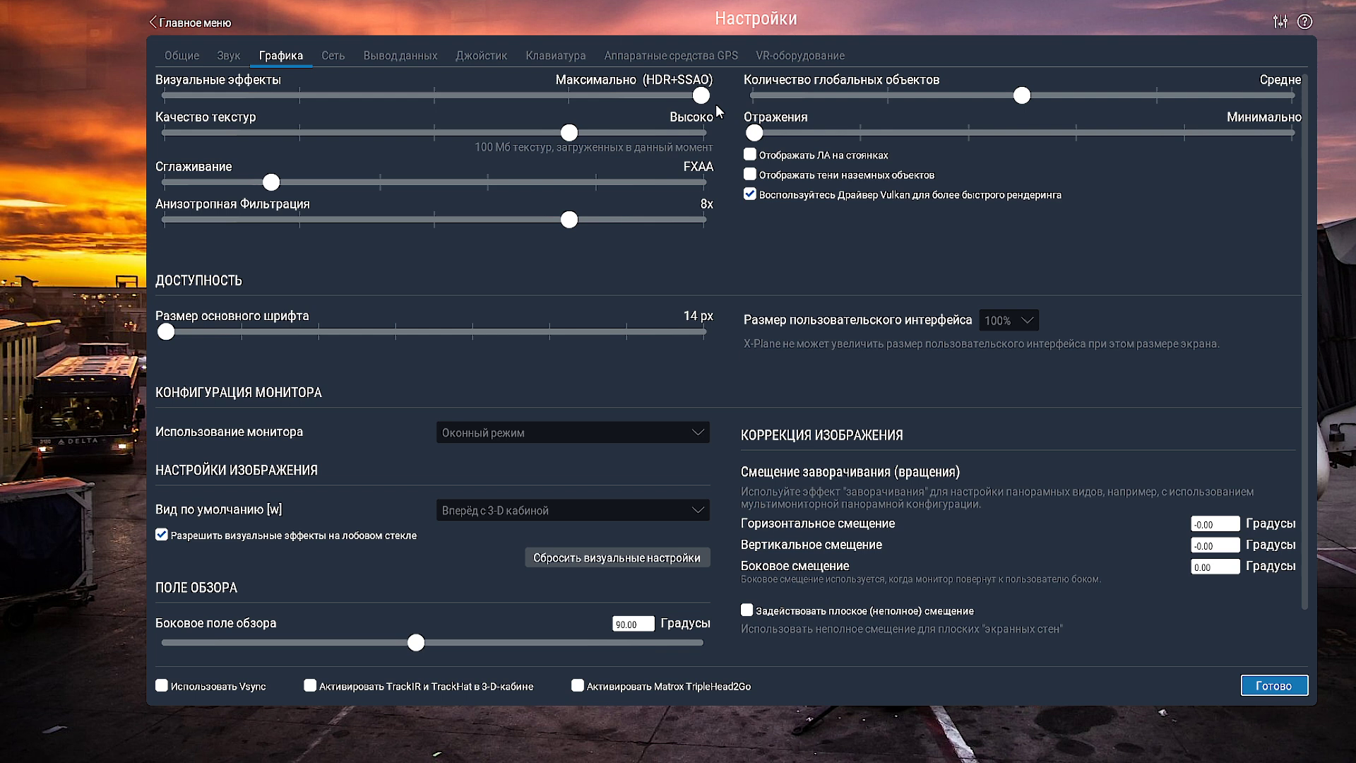
pyautogui.moveTo(713, 103); pyautogui.dragTo(565, 110)
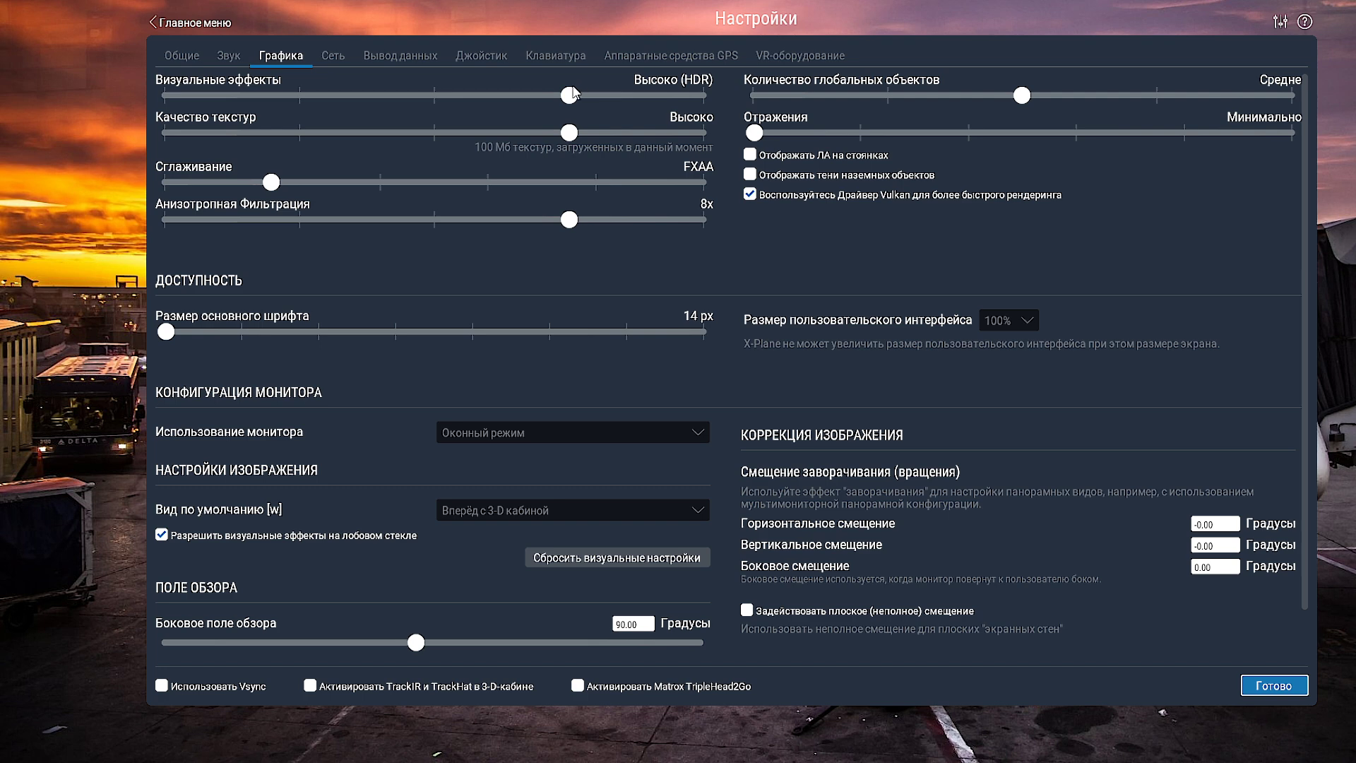
pyautogui.moveTo(569, 95)
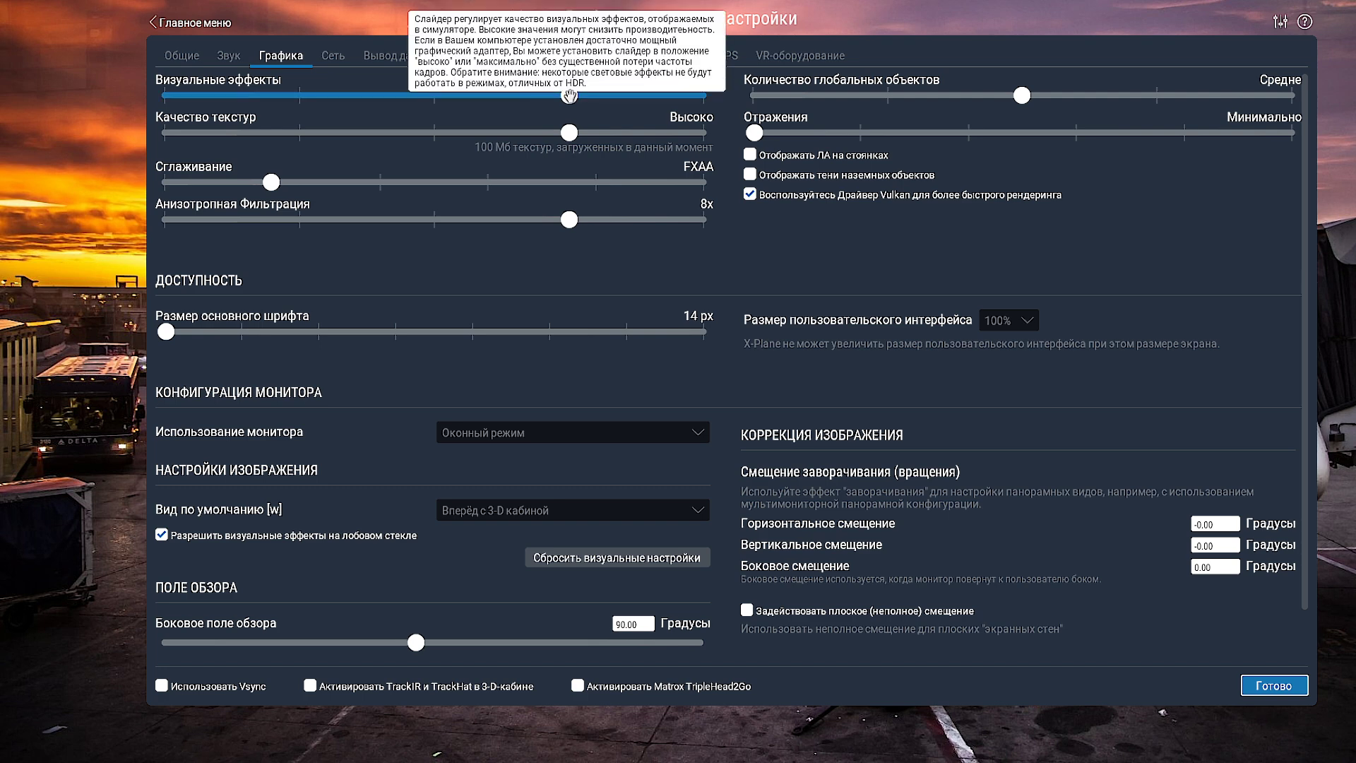
pyautogui.moveTo(569, 96); pyautogui.dragTo(700, 95)
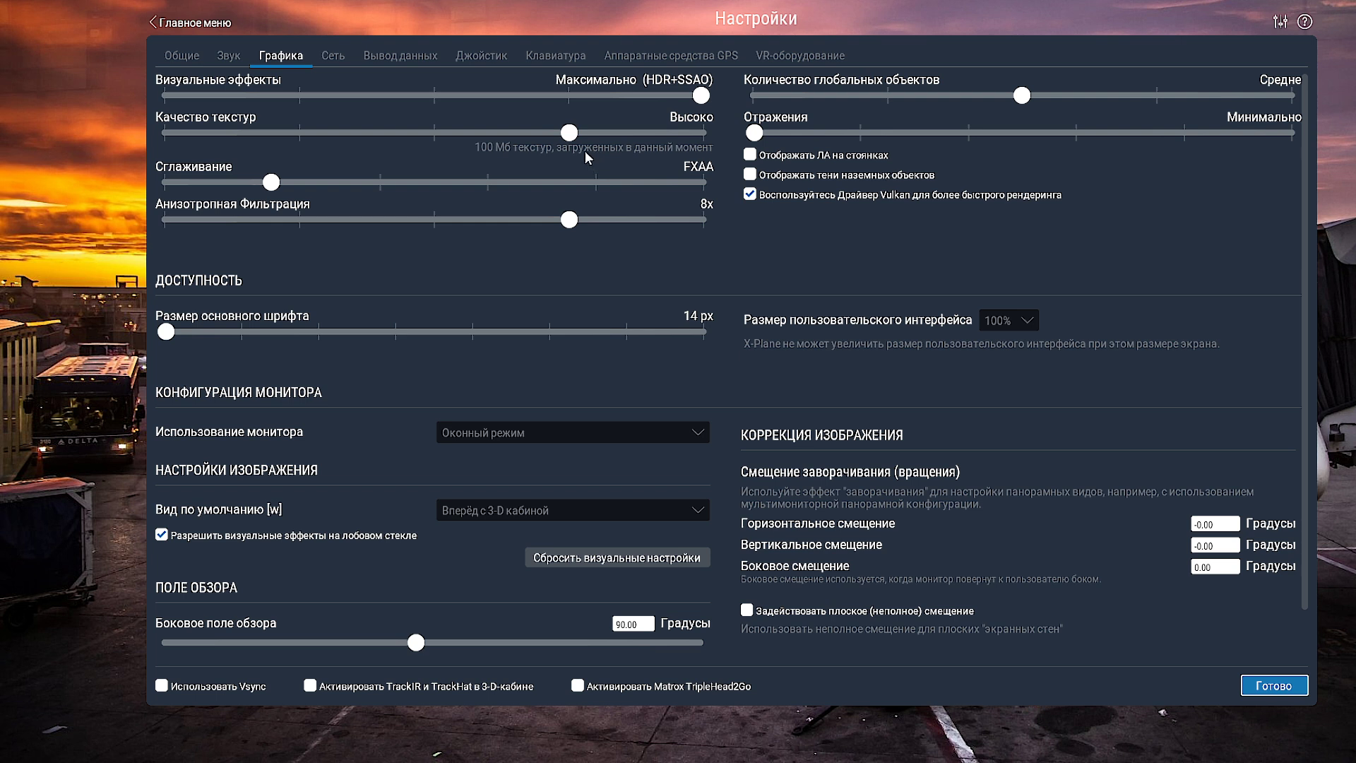
pyautogui.moveTo(570, 132); pyautogui.dragTo(459, 120)
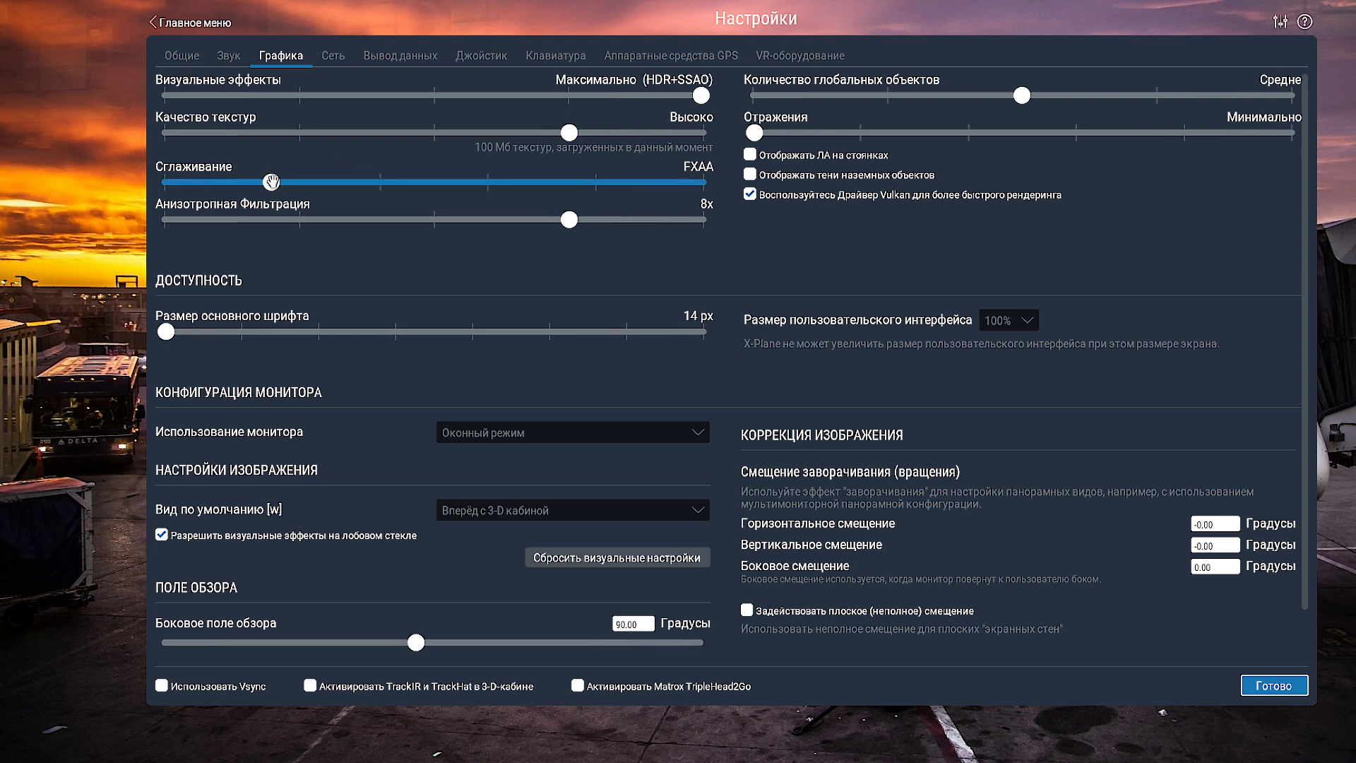
# Try anti-aliasing at None (fastest) and anisotropic filtering at 2x, then restore them to FXAA and 8x
pyautogui.moveTo(271, 182); pyautogui.dragTo(164, 182)
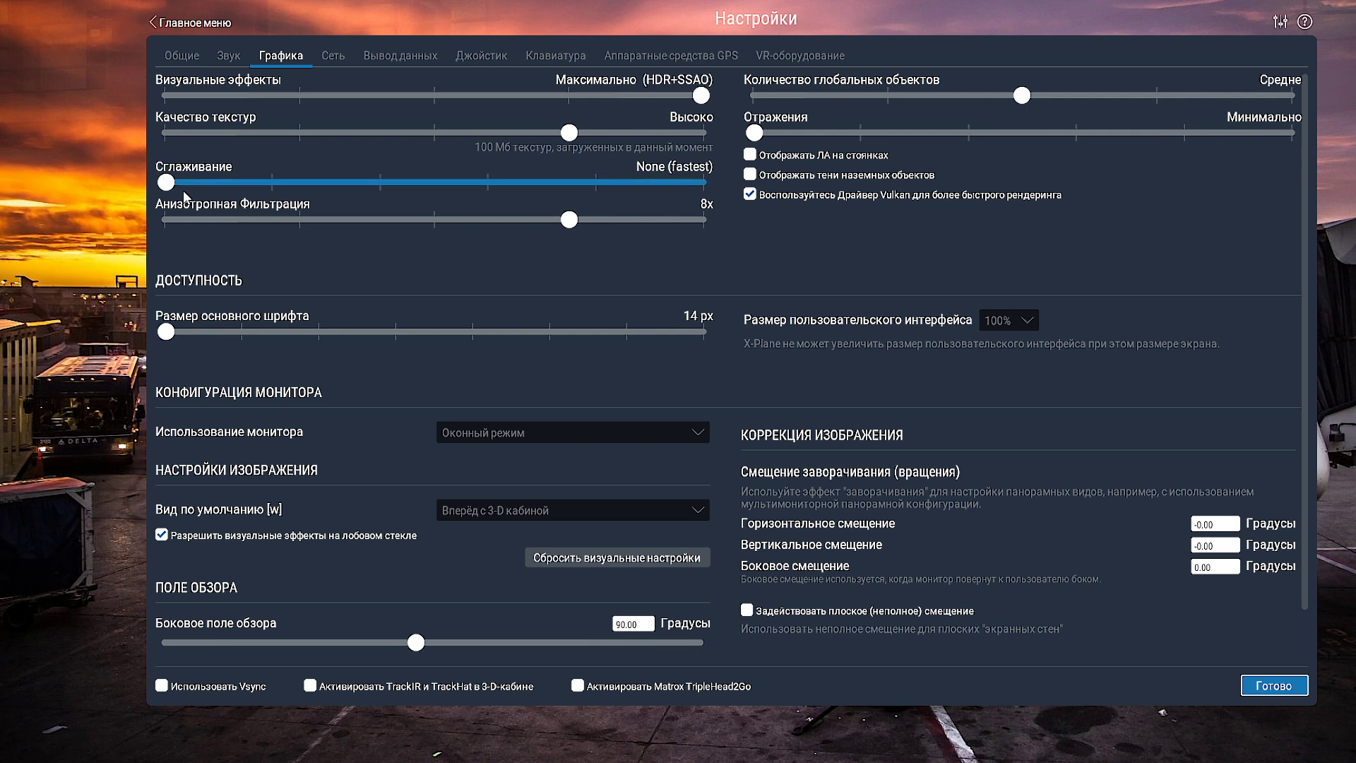
pyautogui.moveTo(167, 182); pyautogui.dragTo(271, 182)
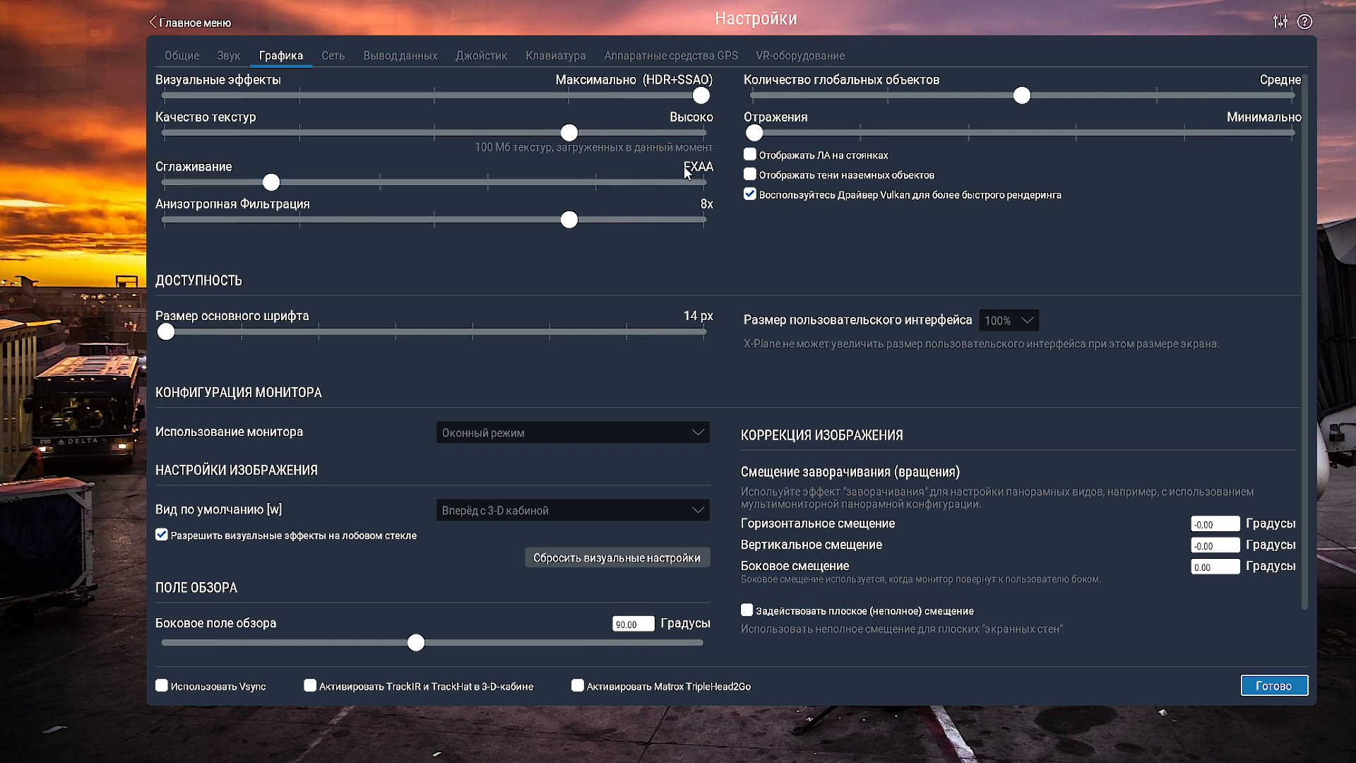
pyautogui.moveTo(271, 183); pyautogui.dragTo(166, 182)
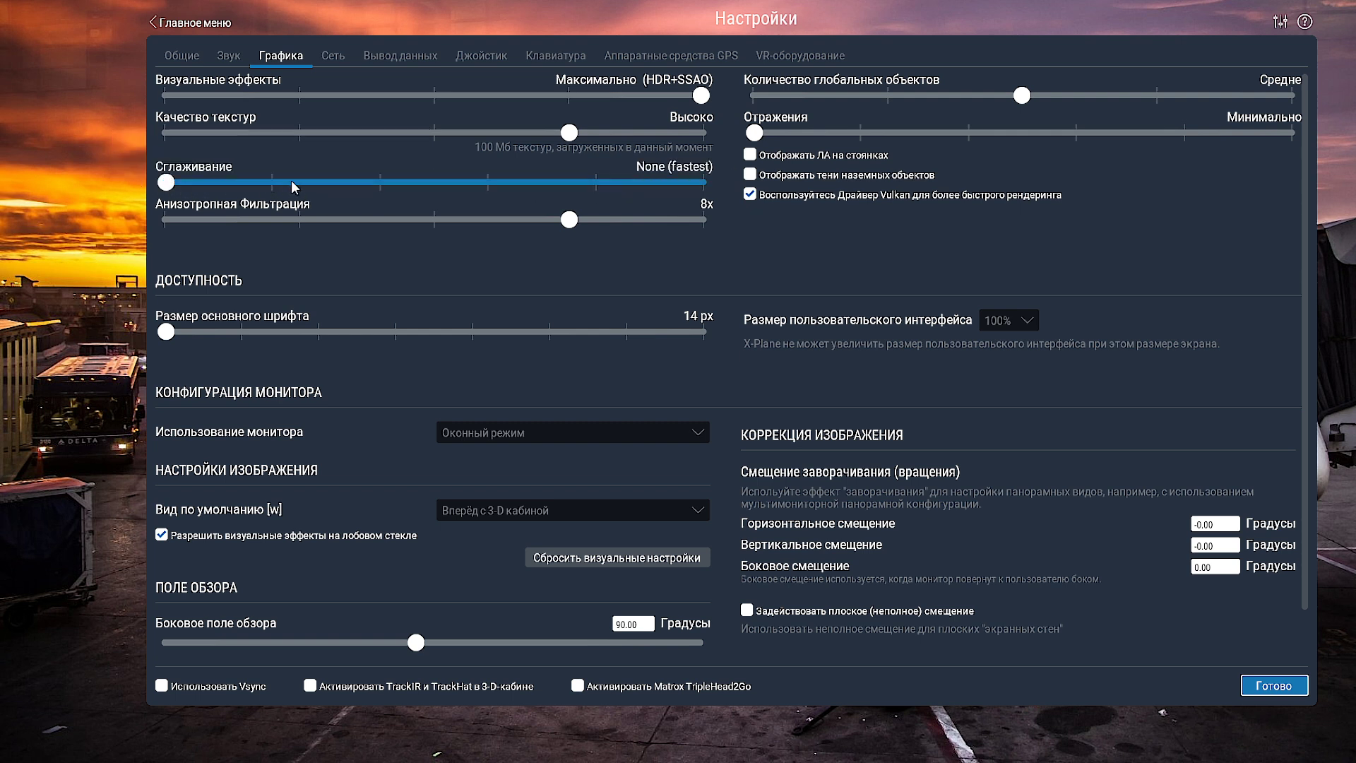
pyautogui.click(273, 182)
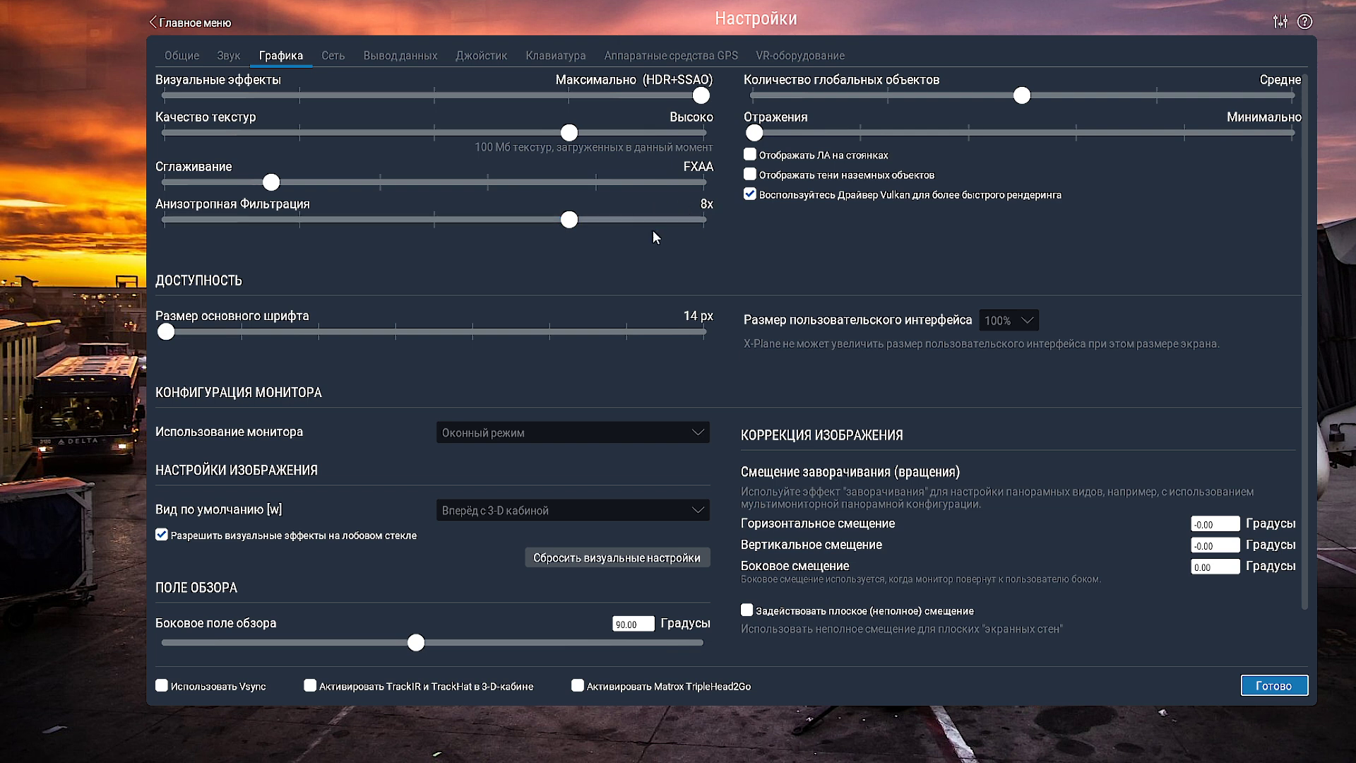
pyautogui.moveTo(570, 228); pyautogui.dragTo(182, 206)
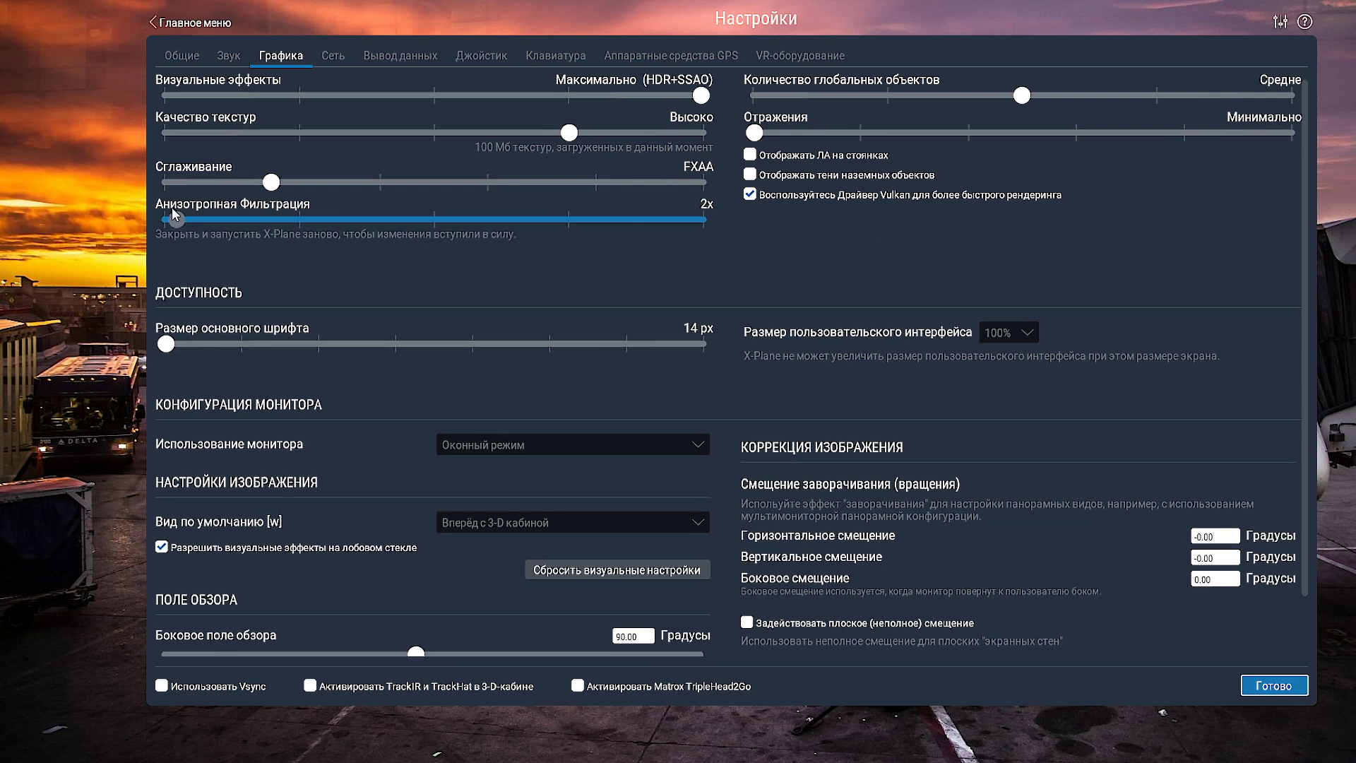
pyautogui.click(567, 218)
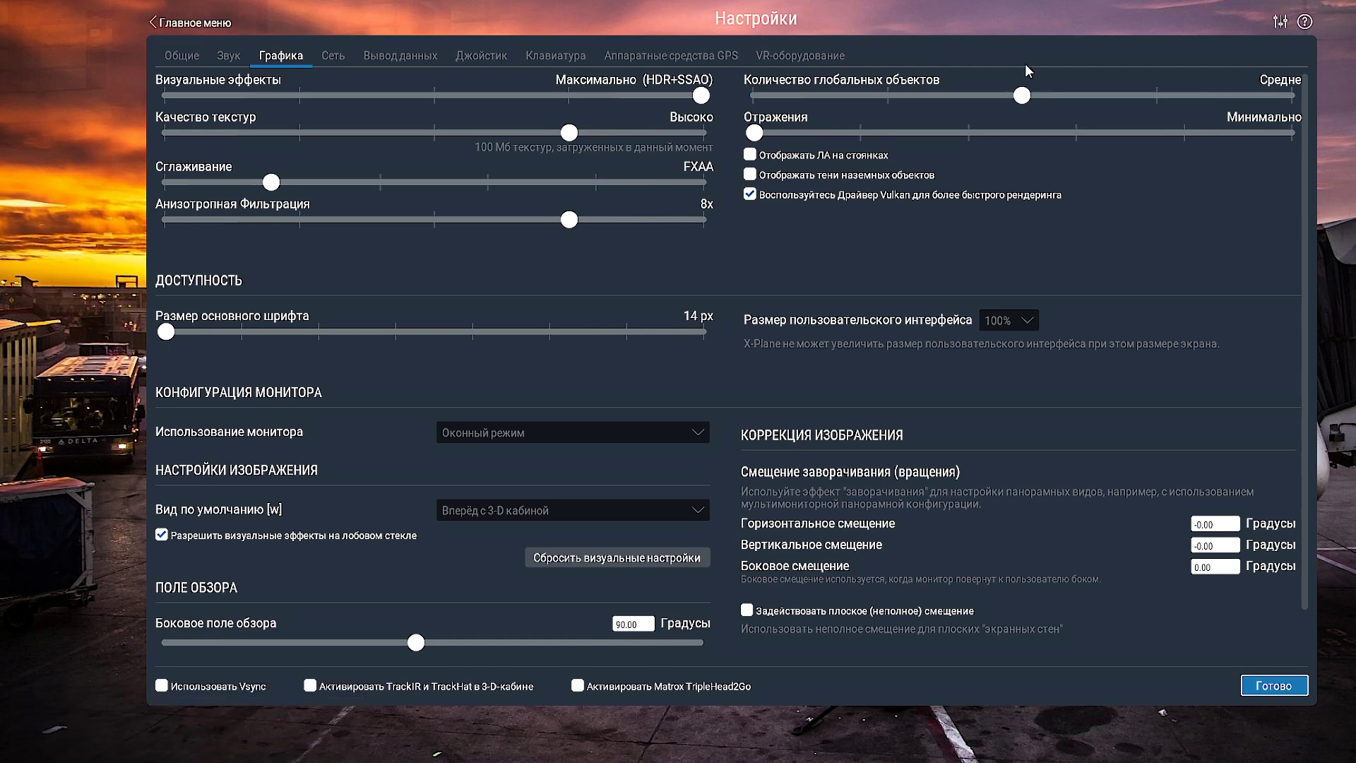
# Try the global object count at Минимально and the Vulkan driver disabled, then restore Средне and re-enable Vulkan
pyautogui.press('Home')
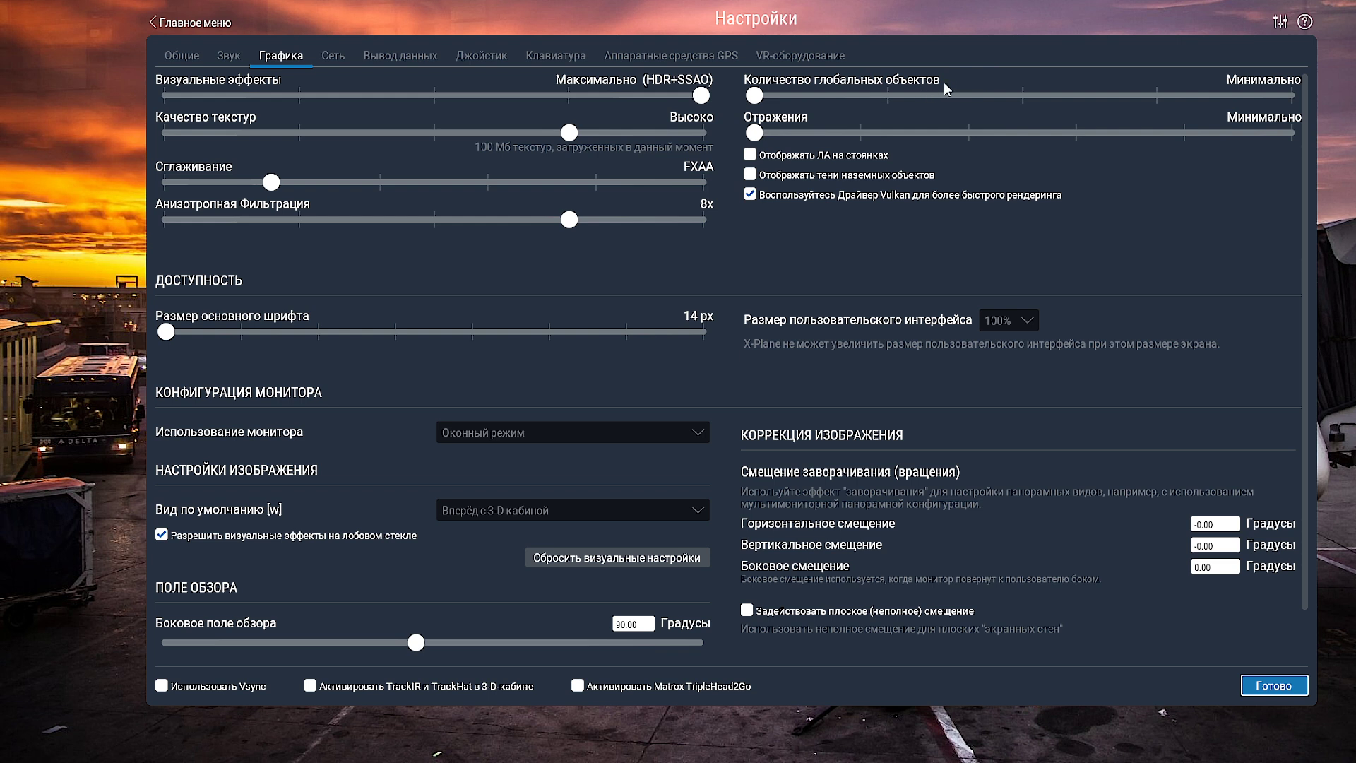
pyautogui.click(978, 92)
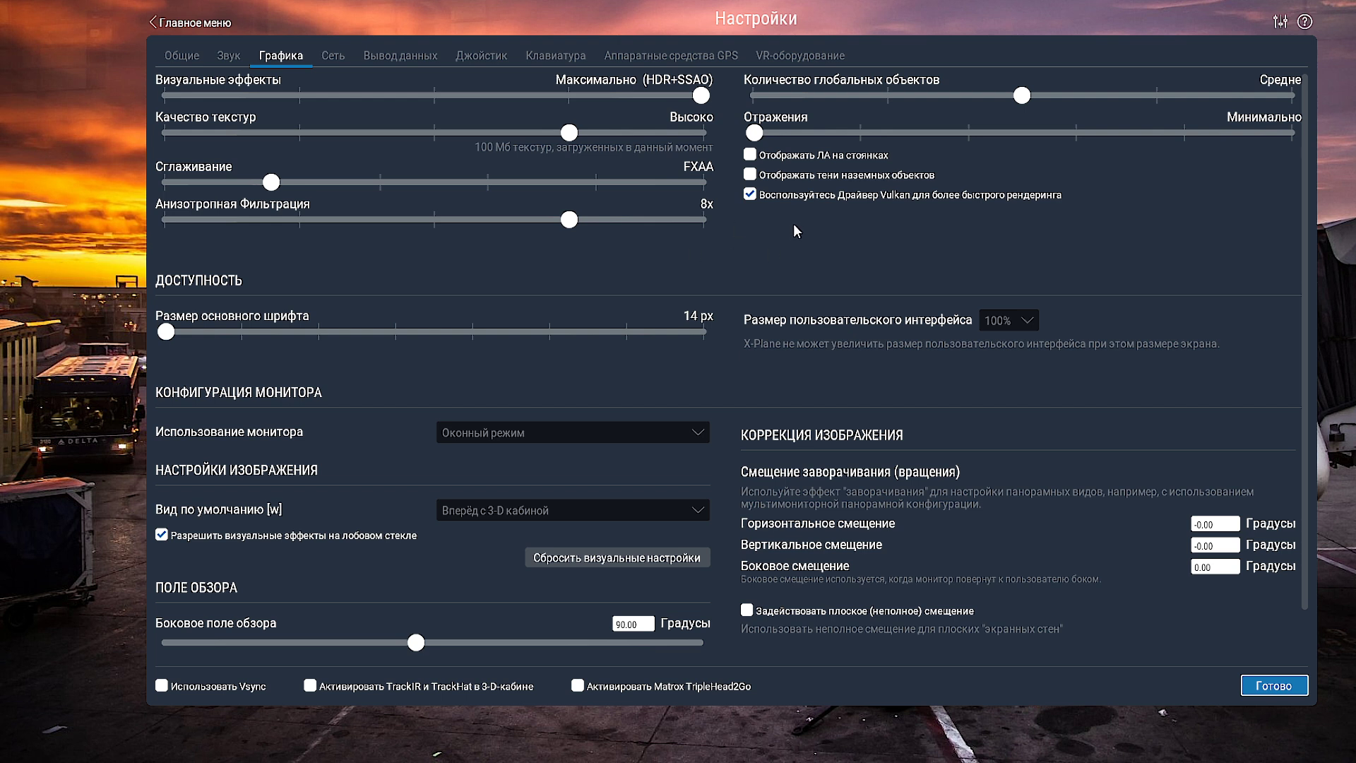
pyautogui.click(765, 195)
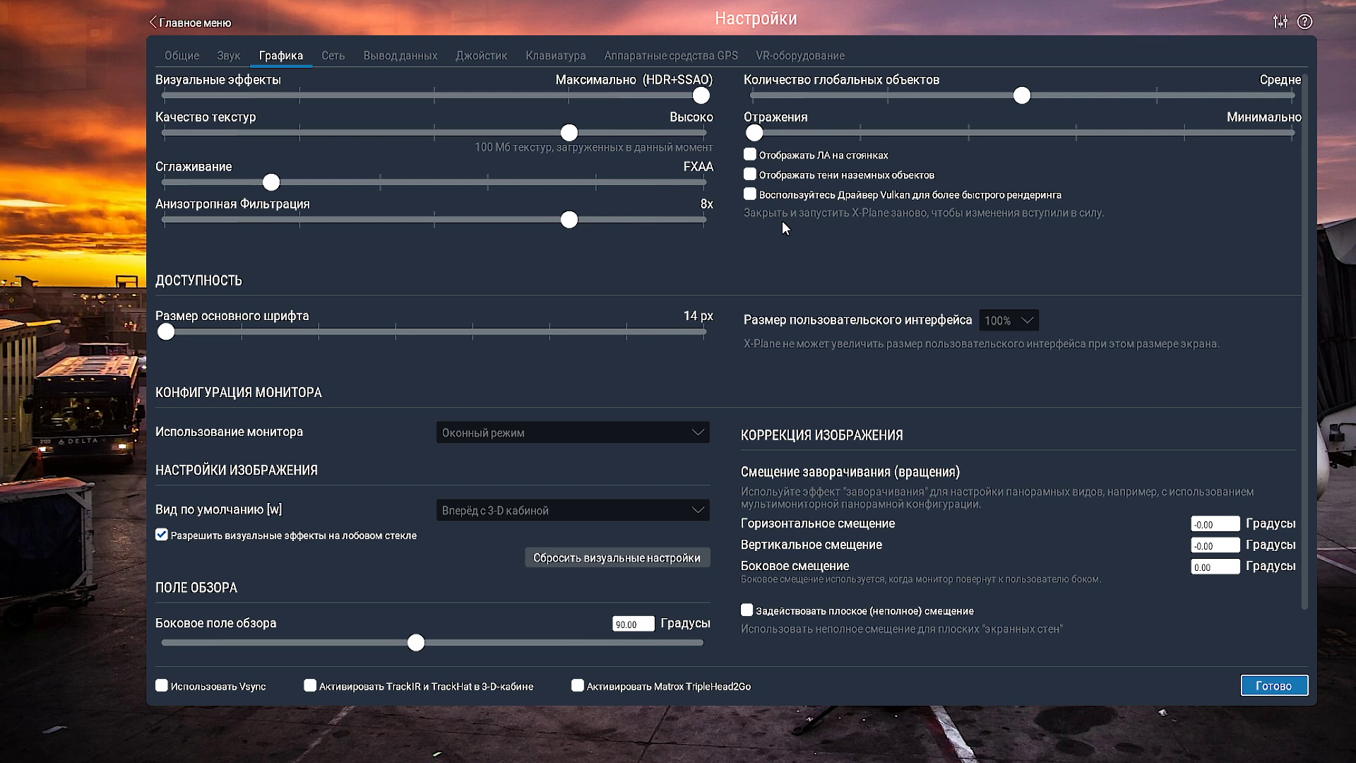
pyautogui.click(801, 196)
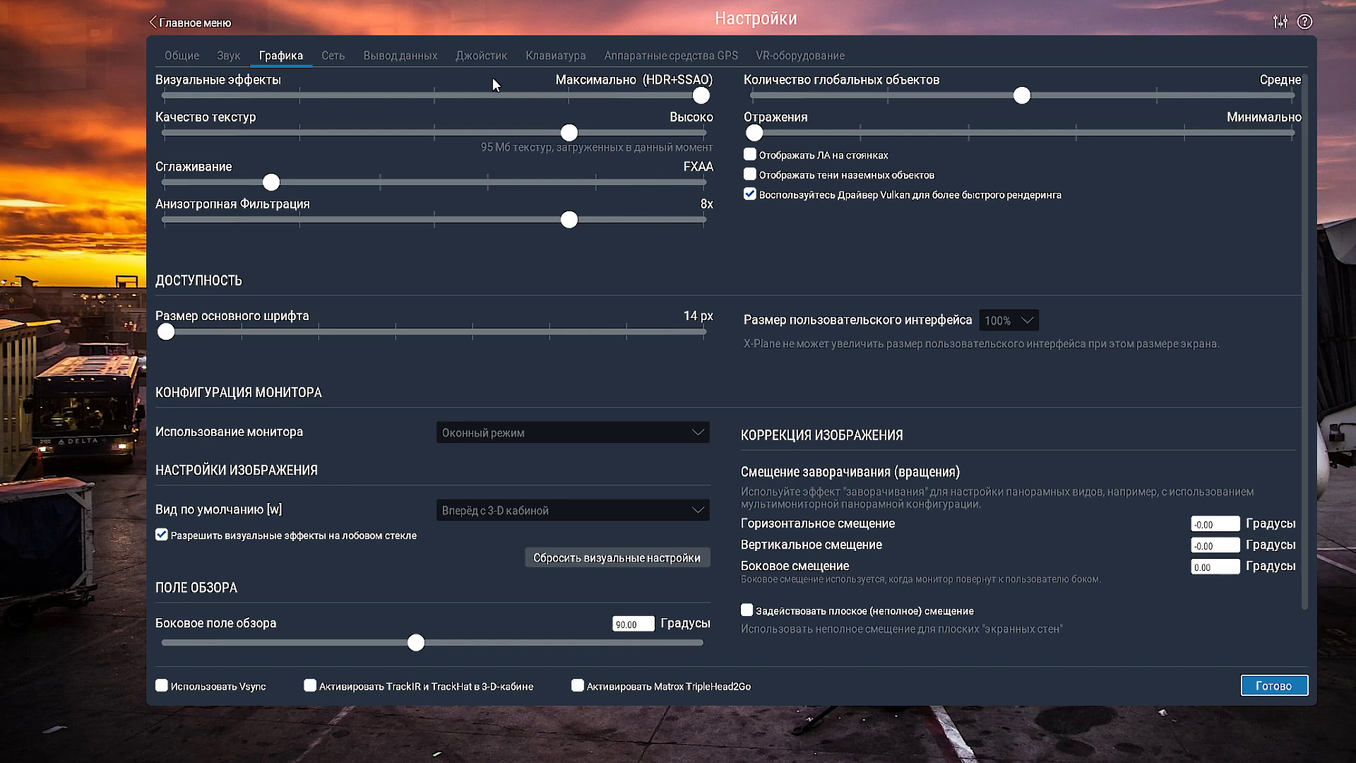
# Check the Frame rate entry in the data output settings and return to the graphics settings
pyautogui.click(375, 65)
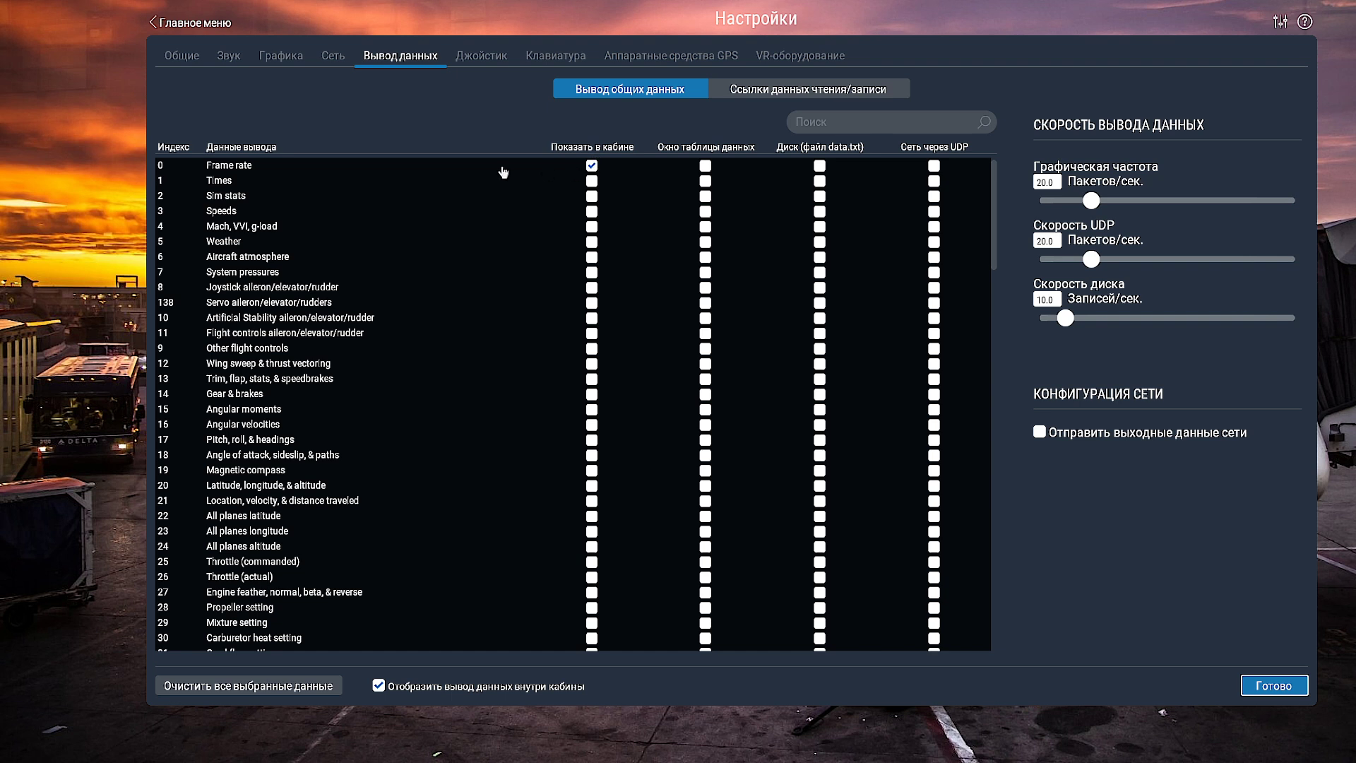
pyautogui.click(174, 167)
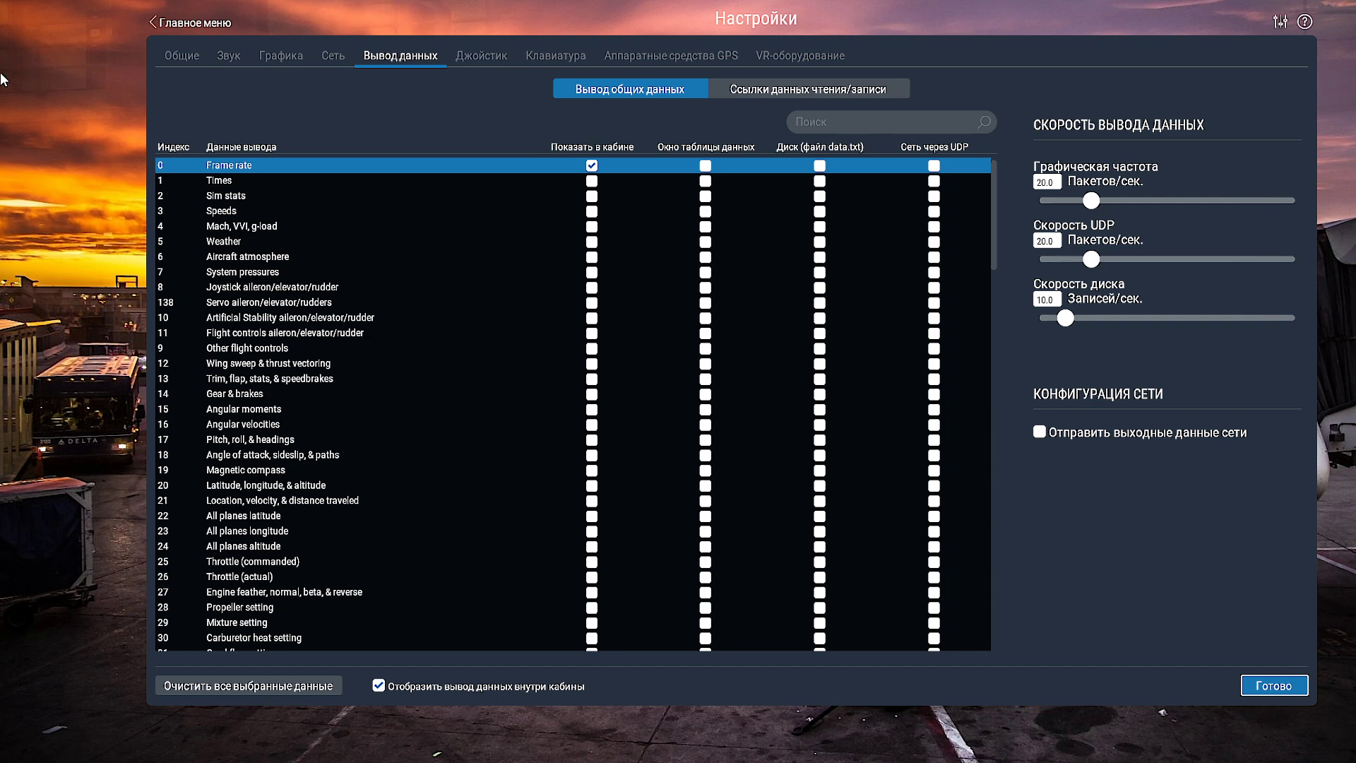
pyautogui.click(279, 56)
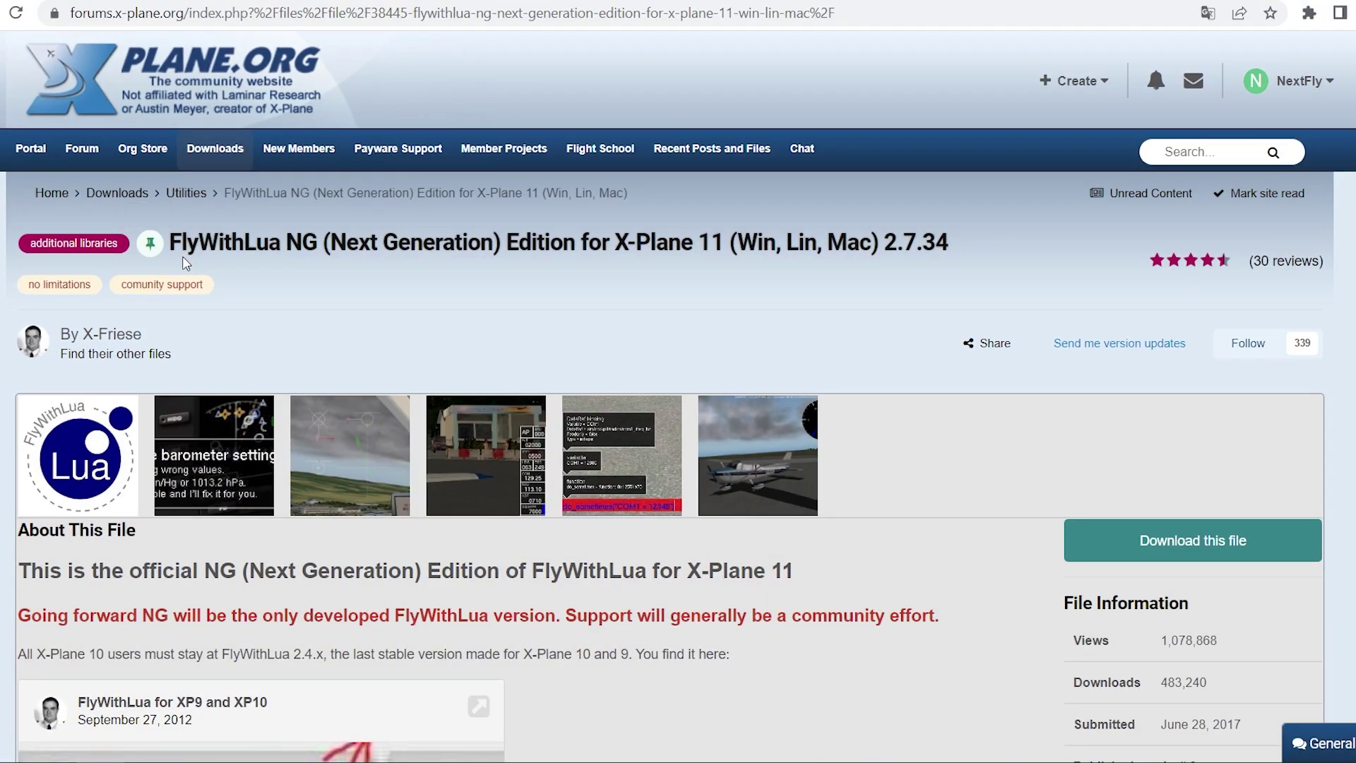
# Download the FlyWithLua NG 2.7.34 plugin for X-Plane 11 from its X-Plane.org file page
pyautogui.moveTo(171, 243); pyautogui.dragTo(320, 251)
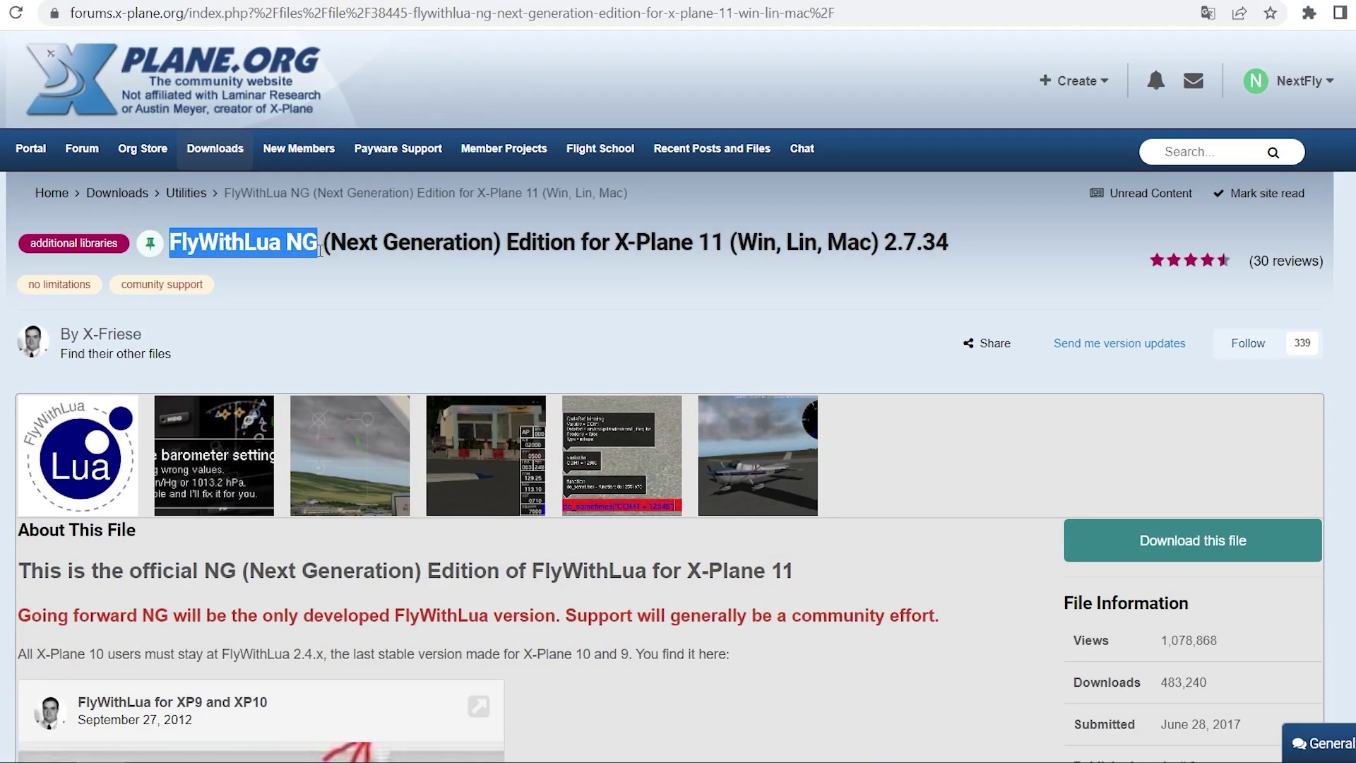
pyautogui.click(322, 266)
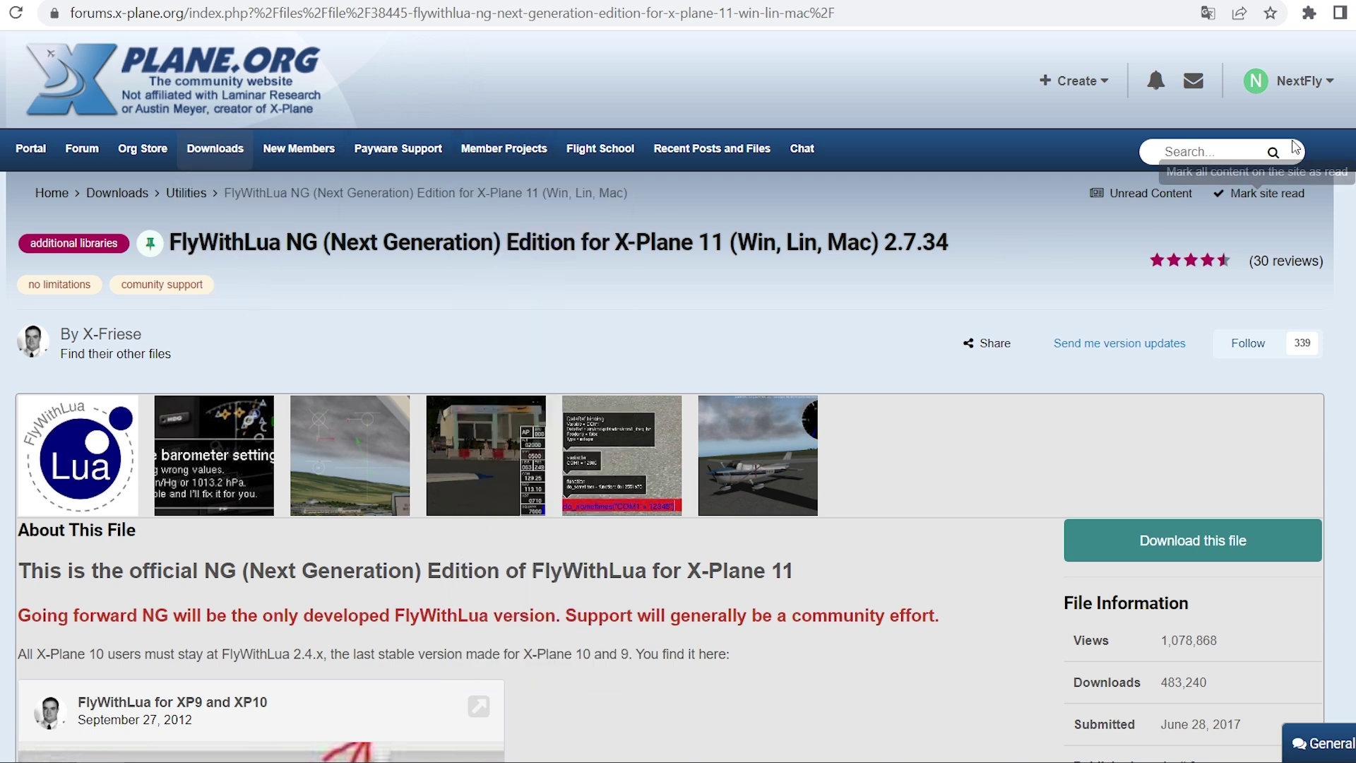
pyautogui.scroll(-3, 981, 402)
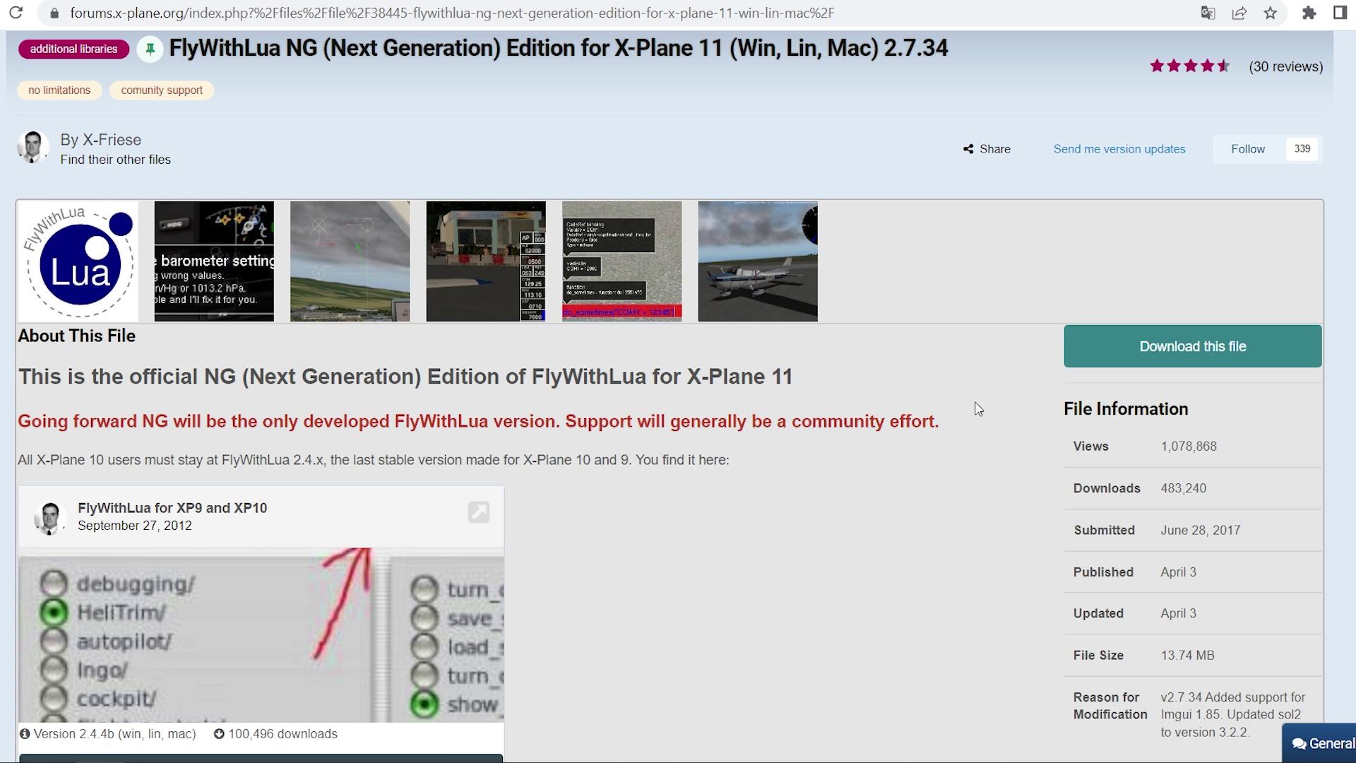
pyautogui.scroll(1, 988, 410)
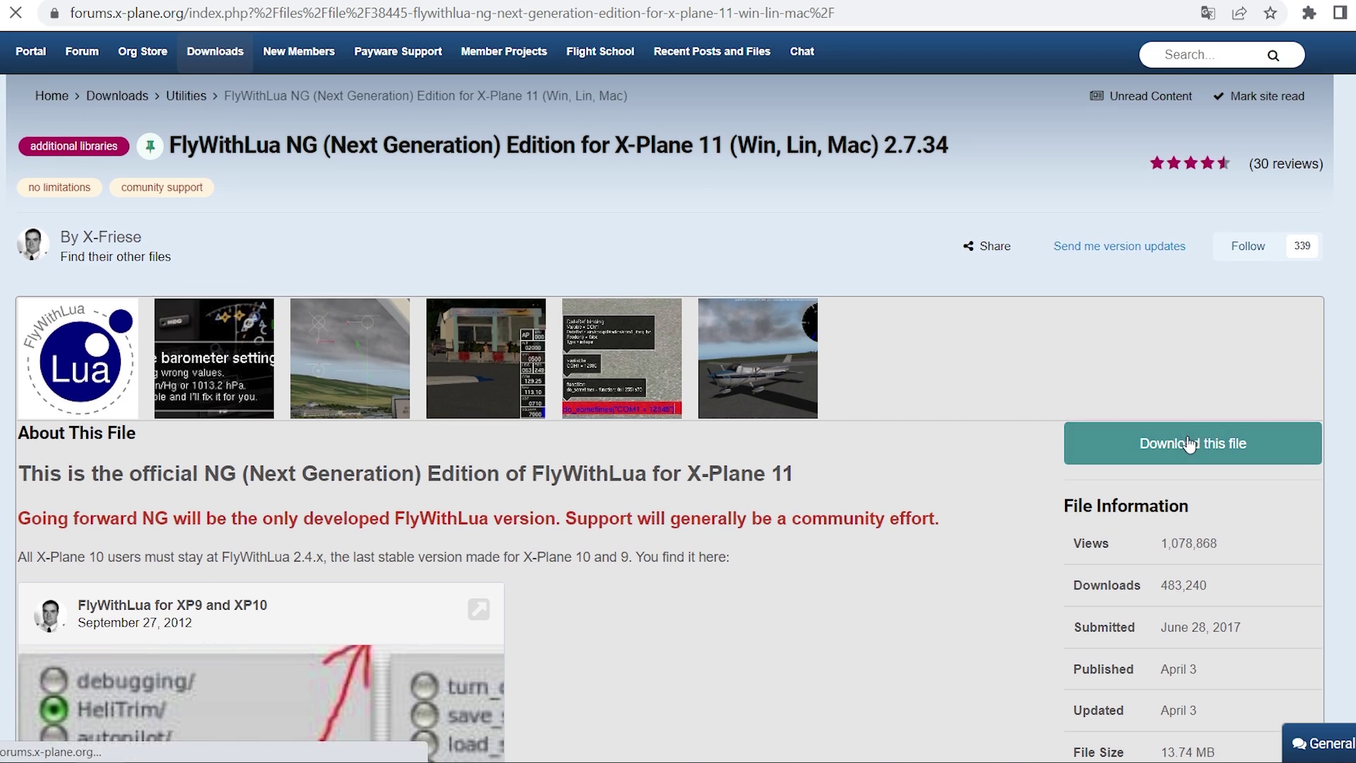
pyautogui.click(1190, 444)
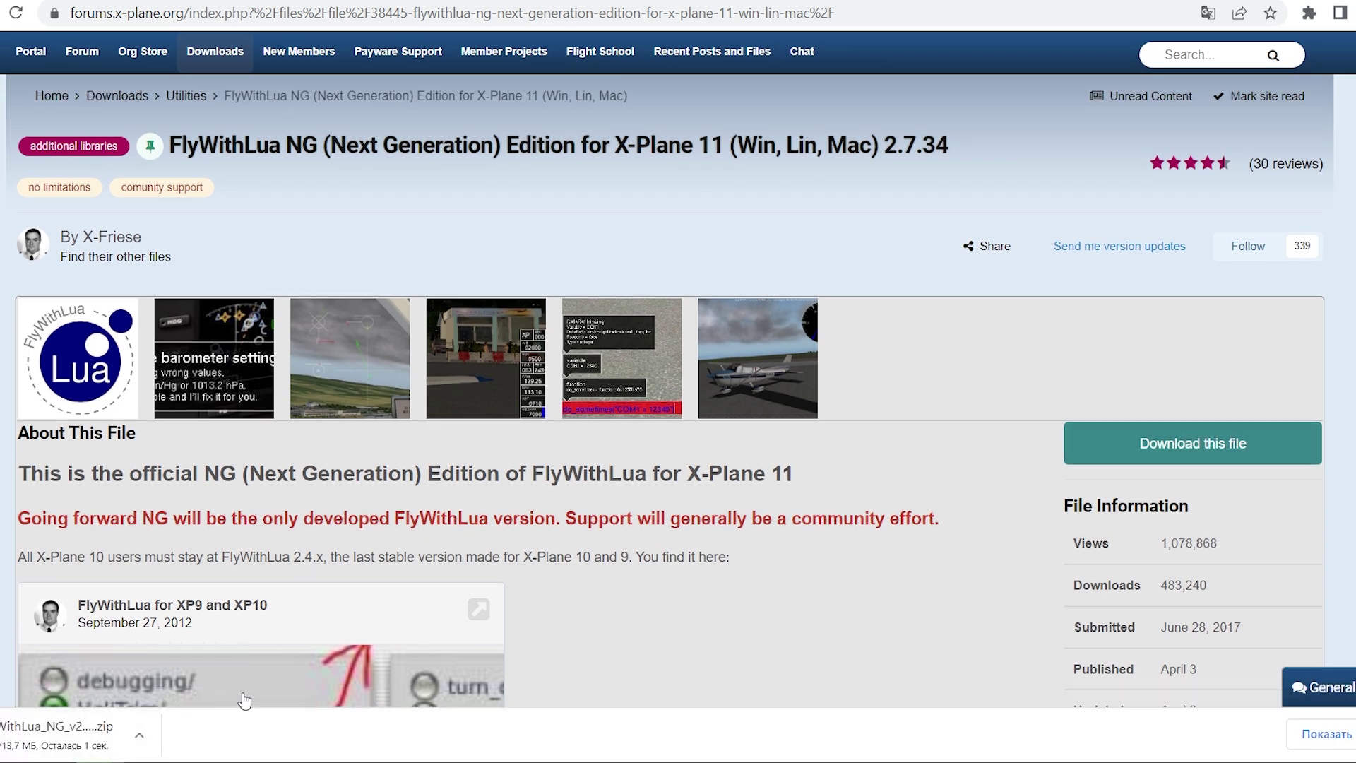
# Copy the FlyWithLua folder from the downloaded ZIP archive into the X-Plane 11 Resources\plugins folder
pyautogui.press('super+d')
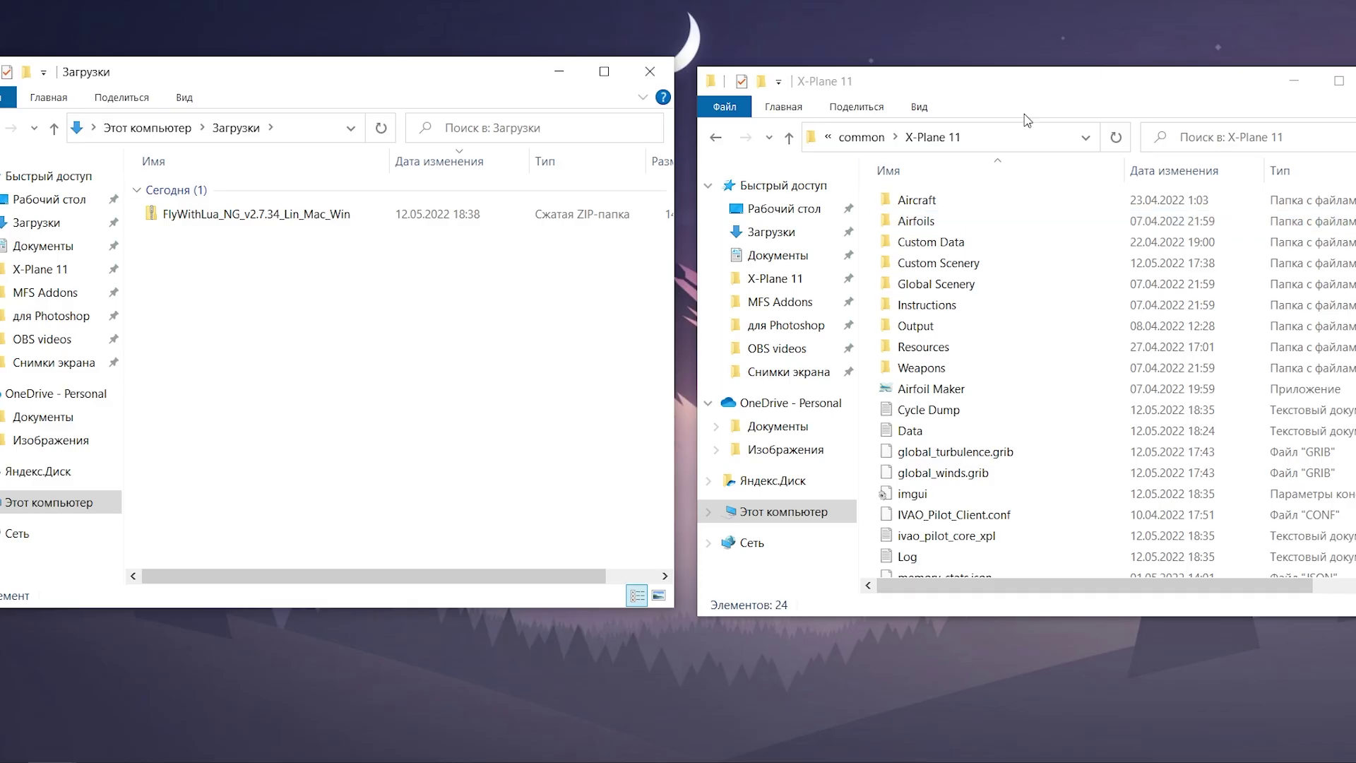
pyautogui.moveTo(1049, 85); pyautogui.dragTo(1038, 76)
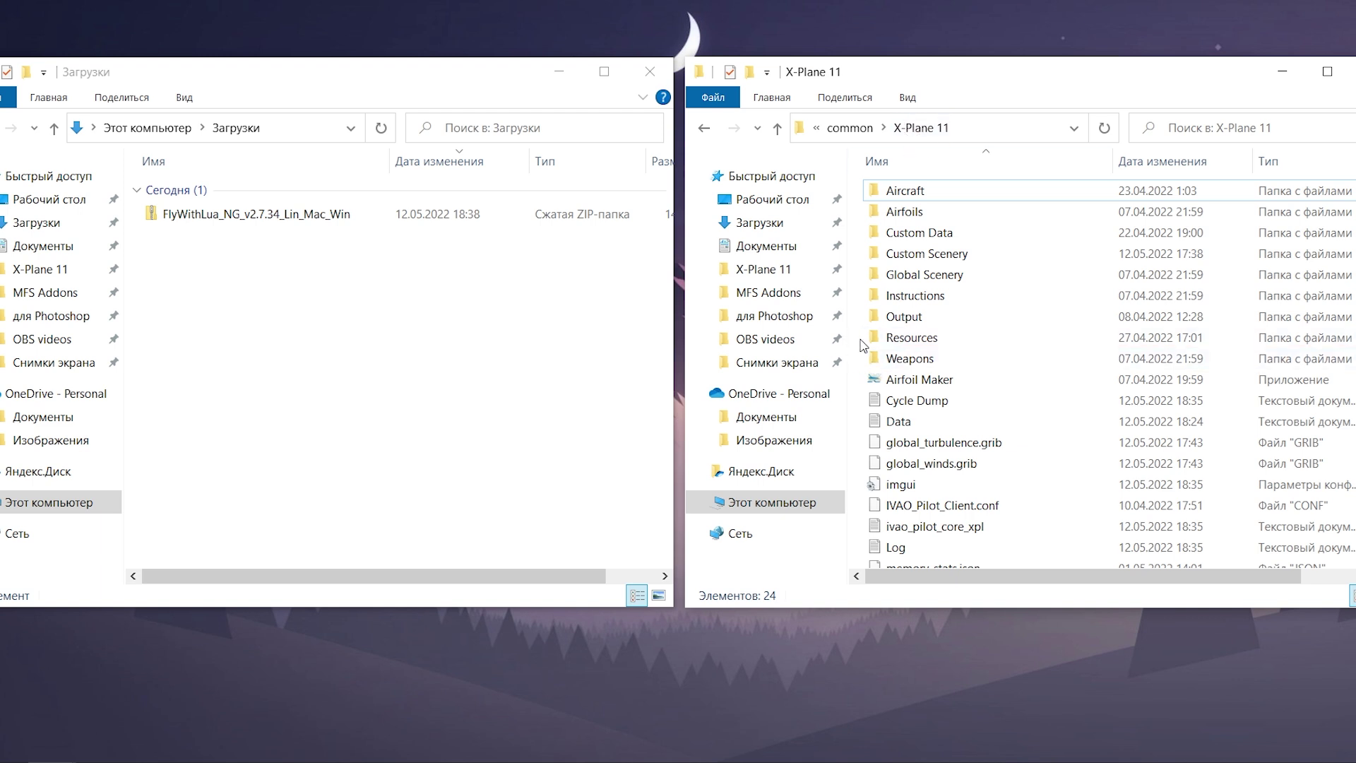
pyautogui.doubleClick(896, 340)
pyautogui.doubleClick(904, 443)
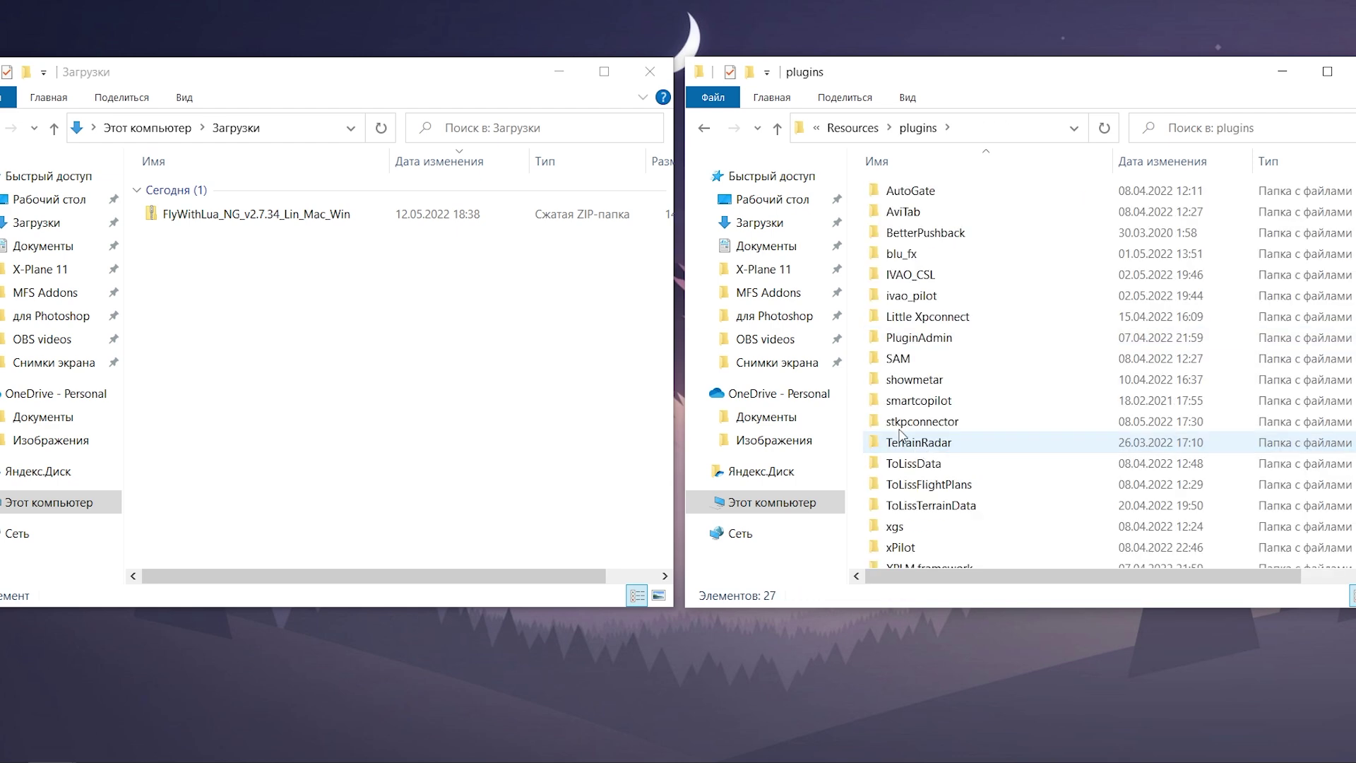
pyautogui.doubleClick(178, 214)
pyautogui.moveTo(175, 196); pyautogui.dragTo(856, 374)
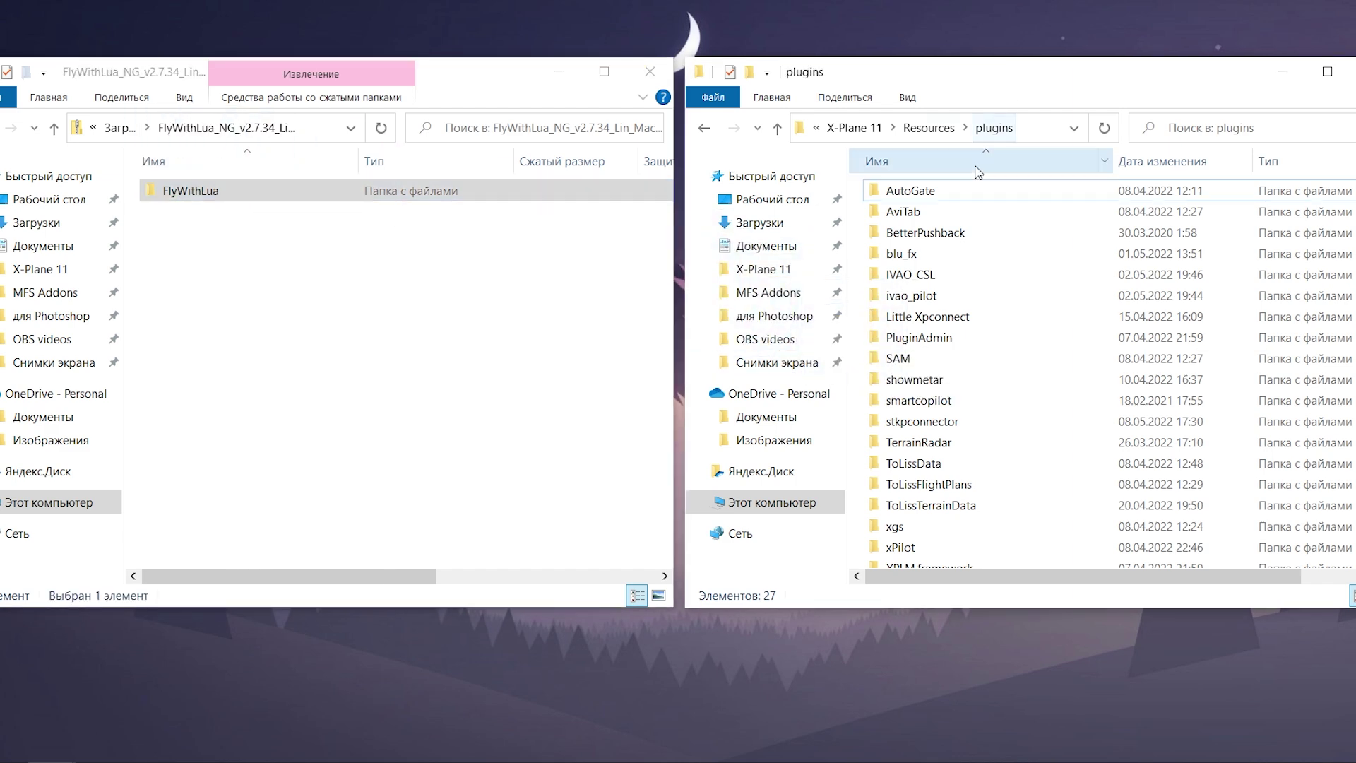
pyautogui.scroll(-3, 971, 263)
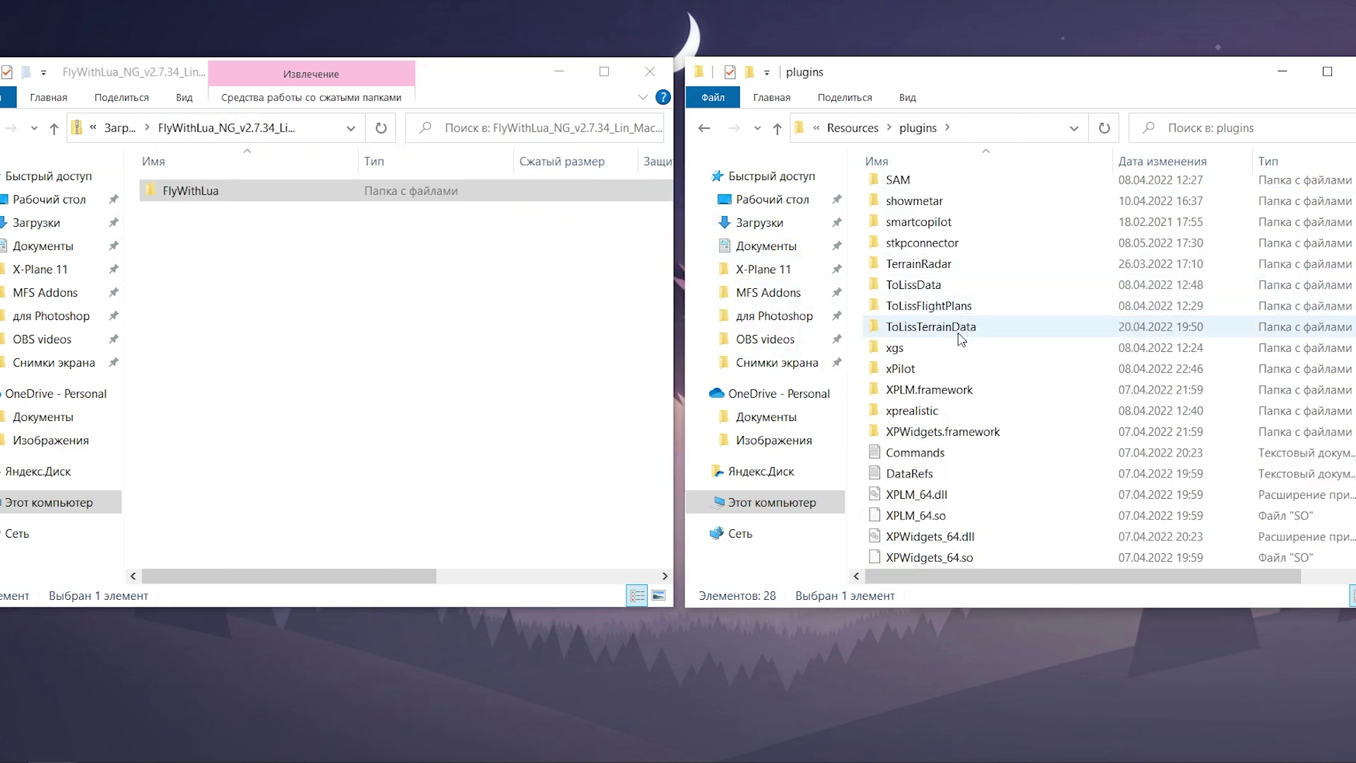
pyautogui.scroll(2, 964, 268)
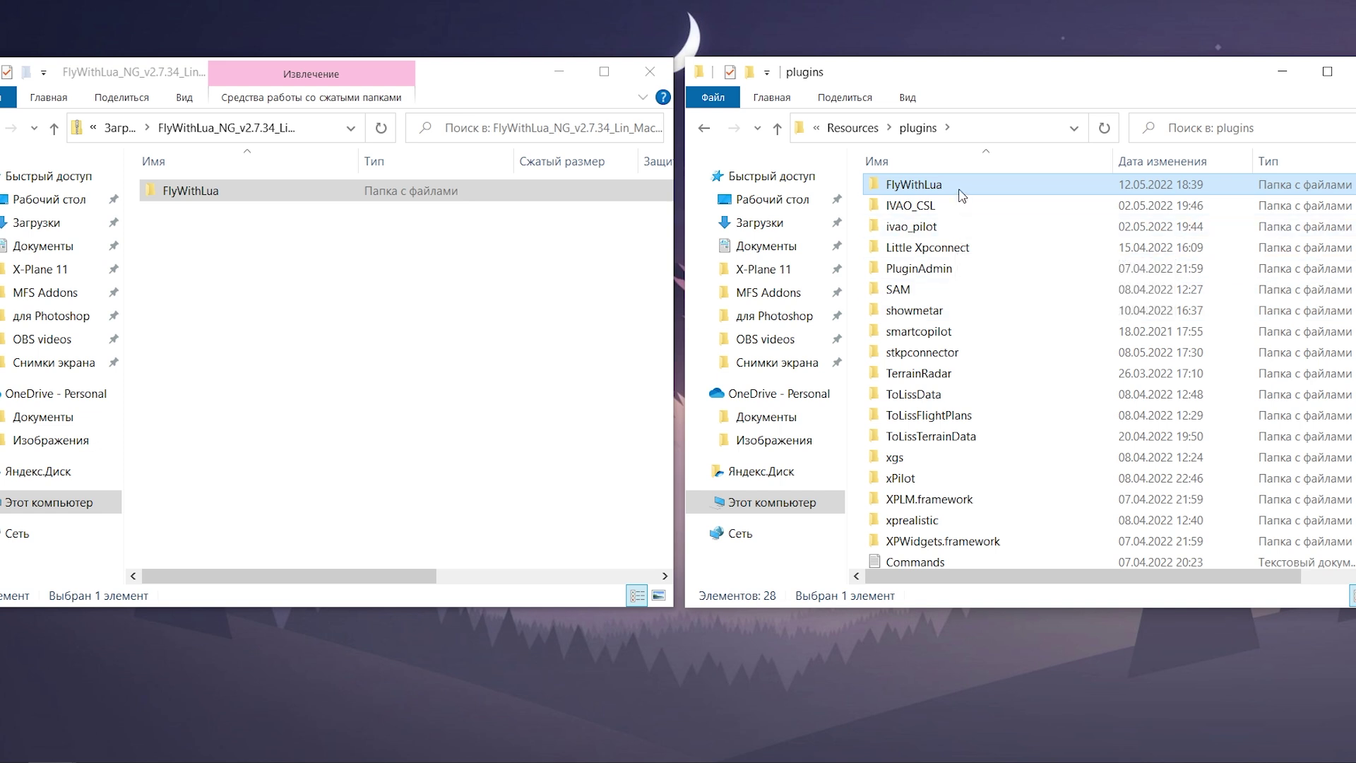
# Delete the "please read the manual" LUA file from the Scripts folder of the installed FlyWithLua plugin and return to the FlyWithLua folder
pyautogui.doubleClick(961, 188)
pyautogui.doubleClick(935, 274)
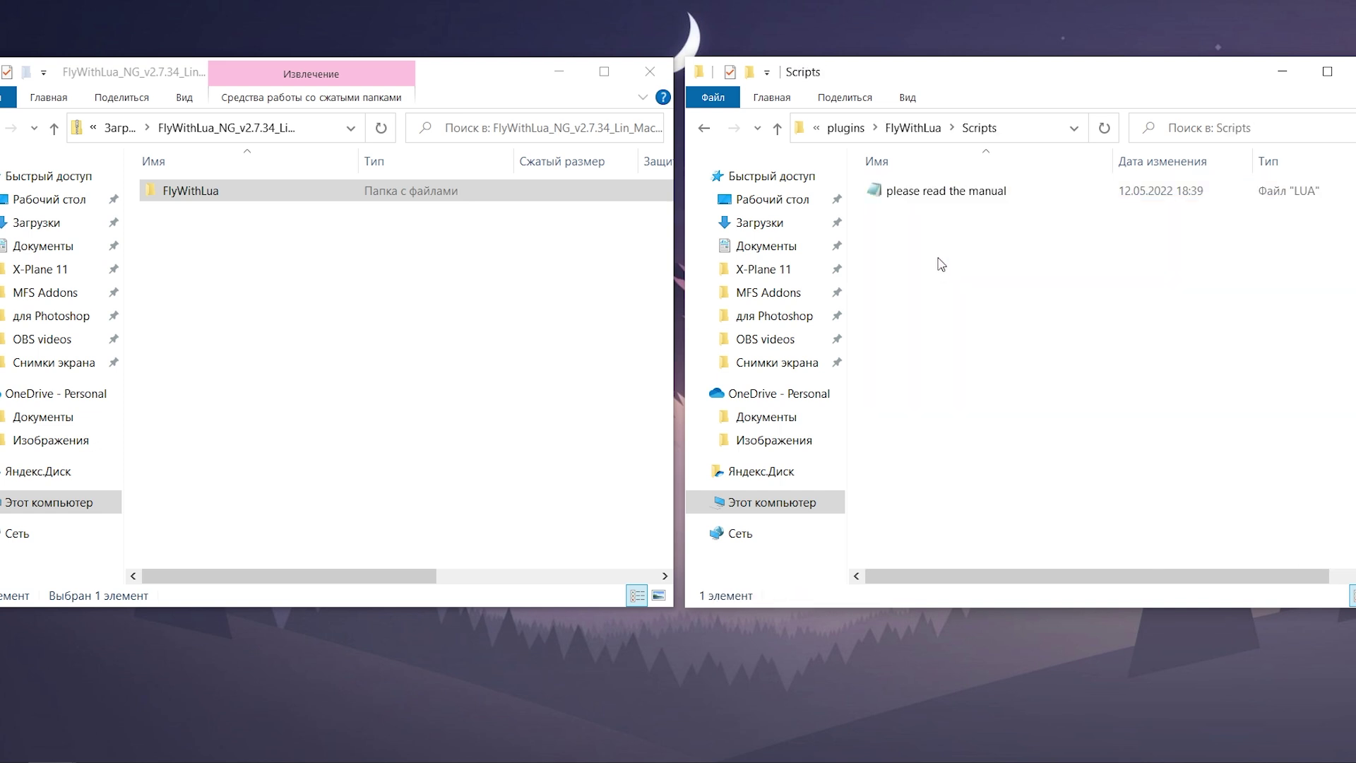
pyautogui.click(962, 188)
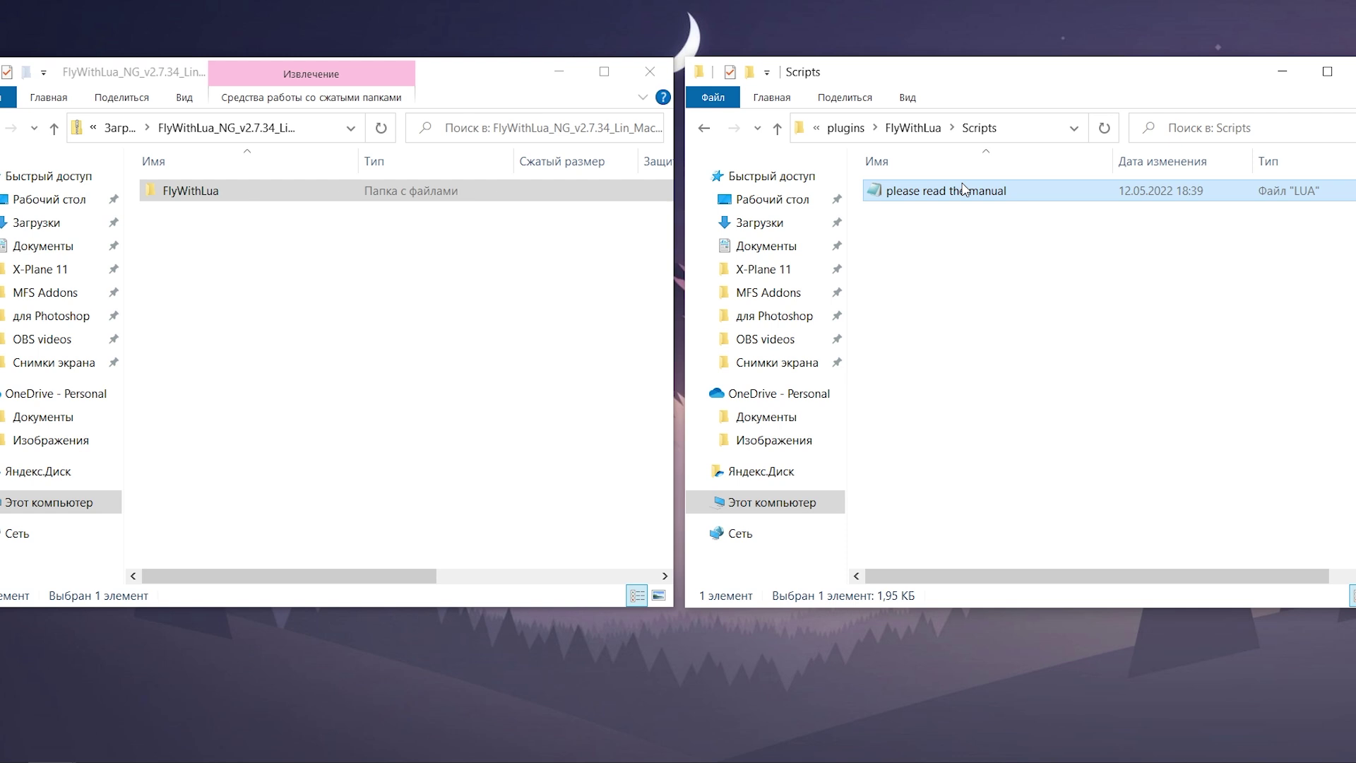
pyautogui.press('Delete')
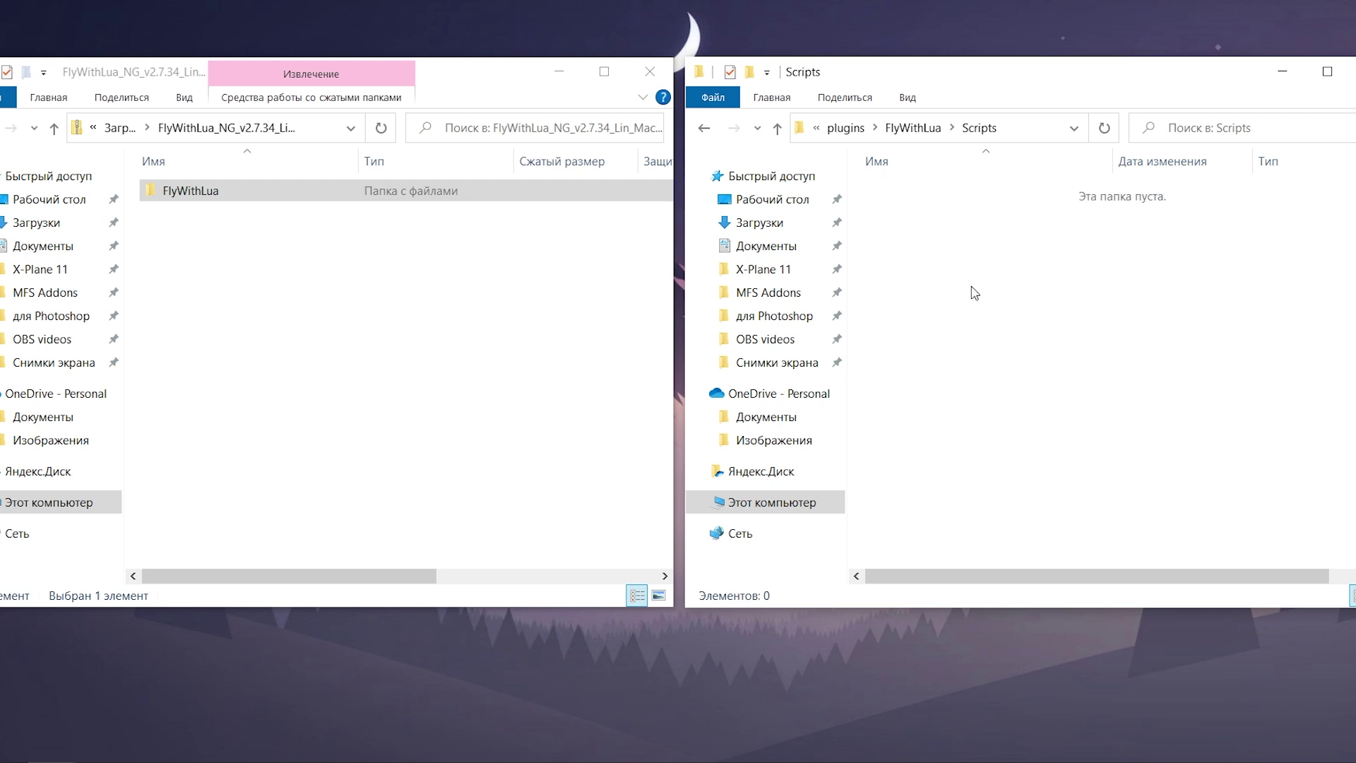
pyautogui.click(912, 131)
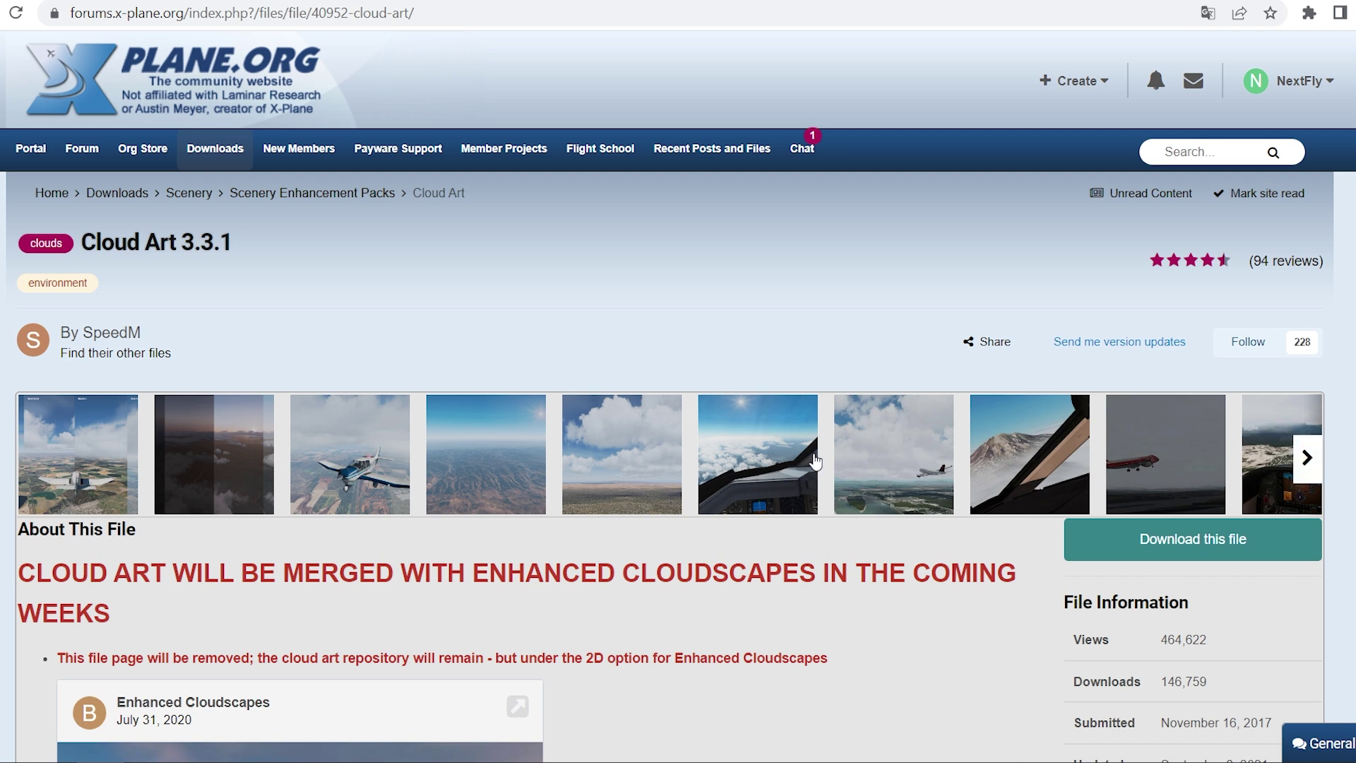
# Preview a cloud screenshot on the Cloud Art 3.3.1 file page and download CloudArt 3.3.1 Fast.rar from its Google Drive folder
pyautogui.moveTo(231, 243); pyautogui.dragTo(78, 242)
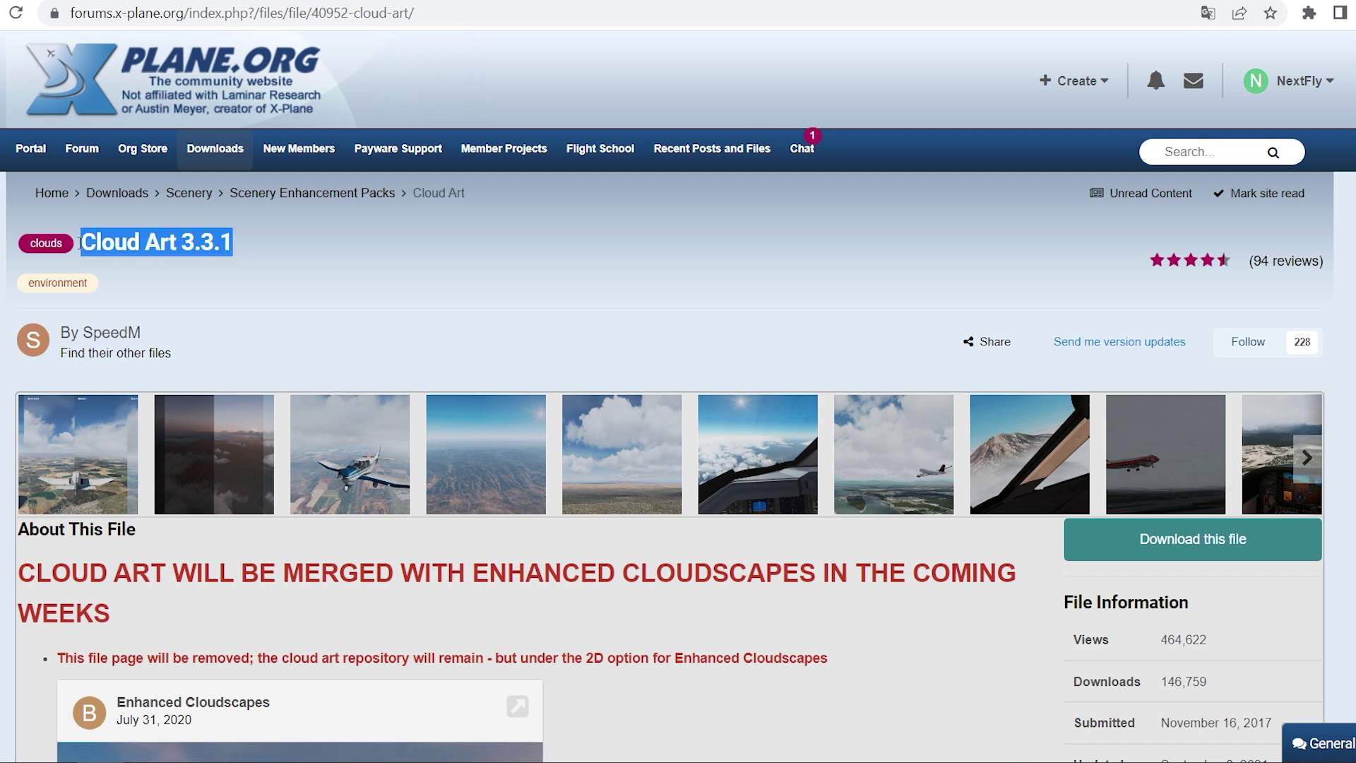
pyautogui.click(245, 283)
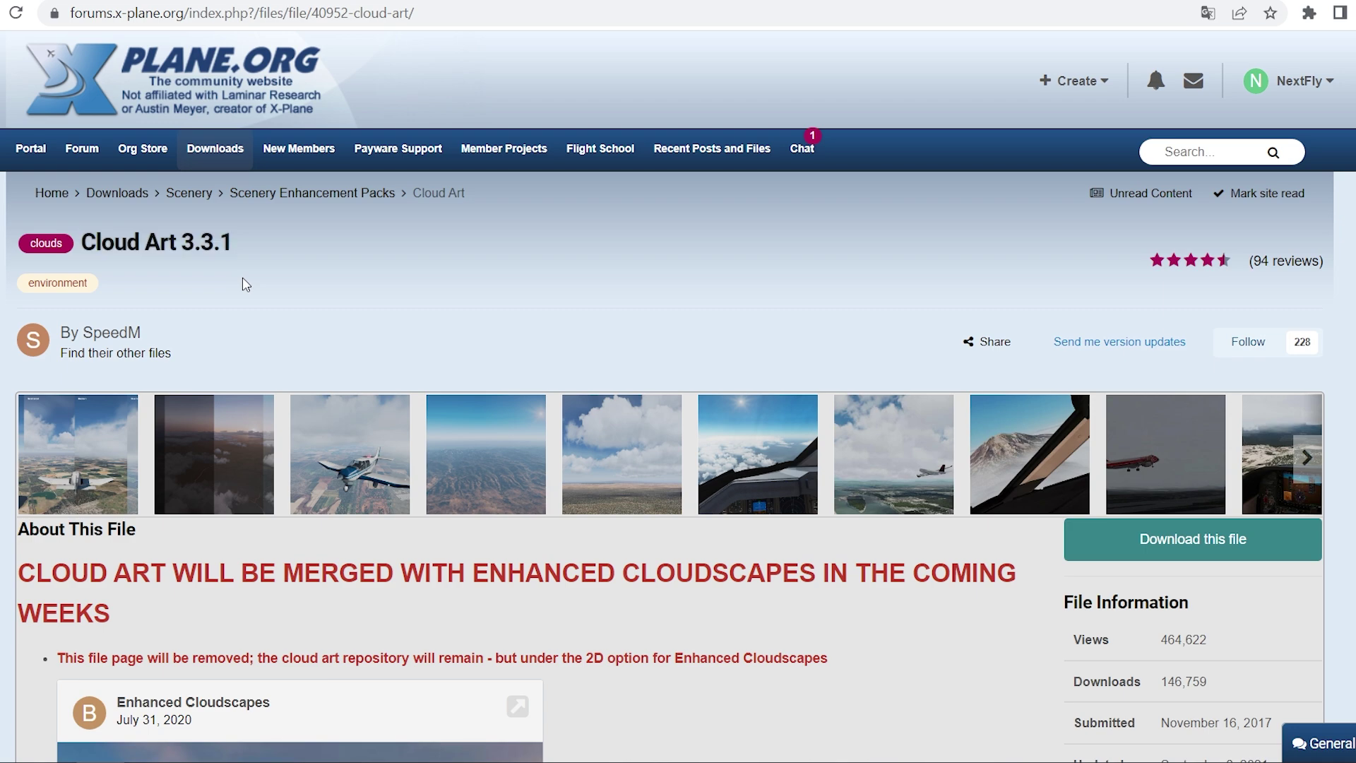
pyautogui.click(658, 474)
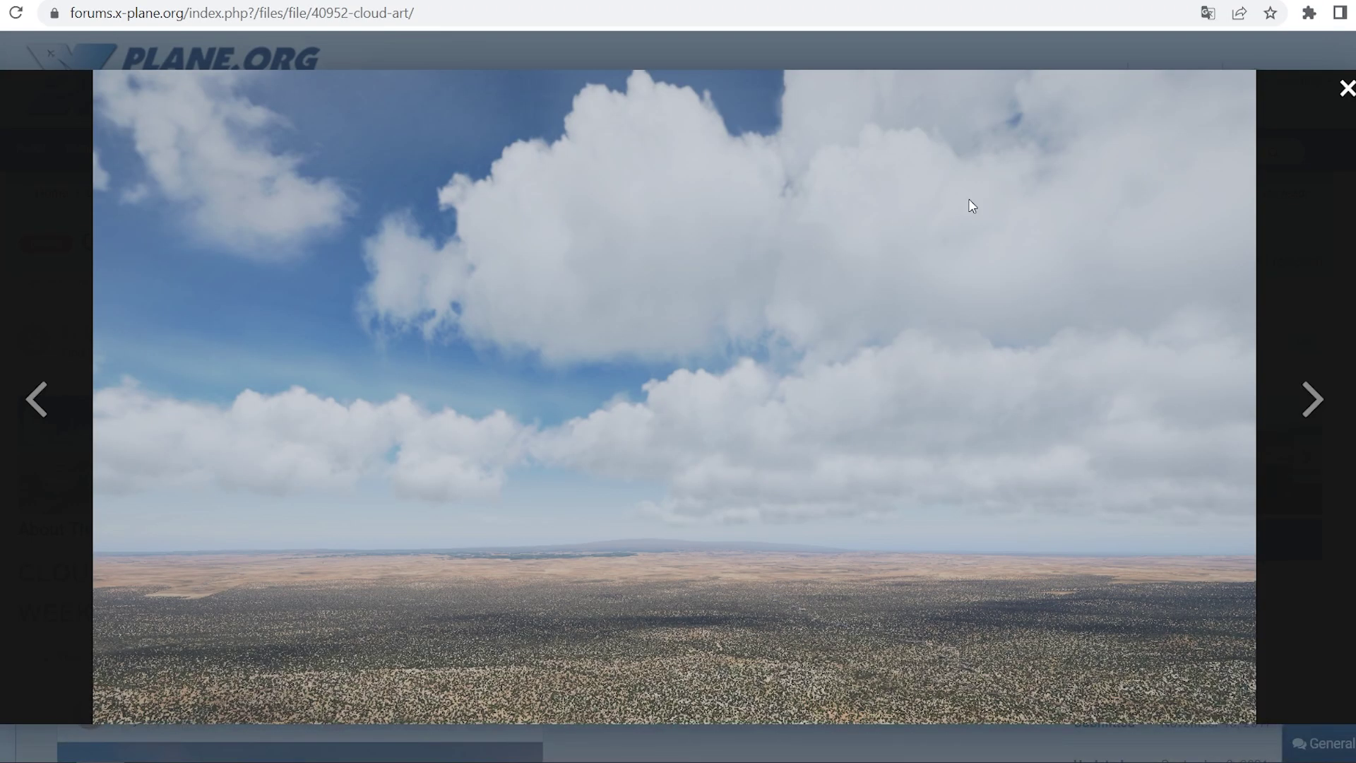
pyautogui.click(1344, 90)
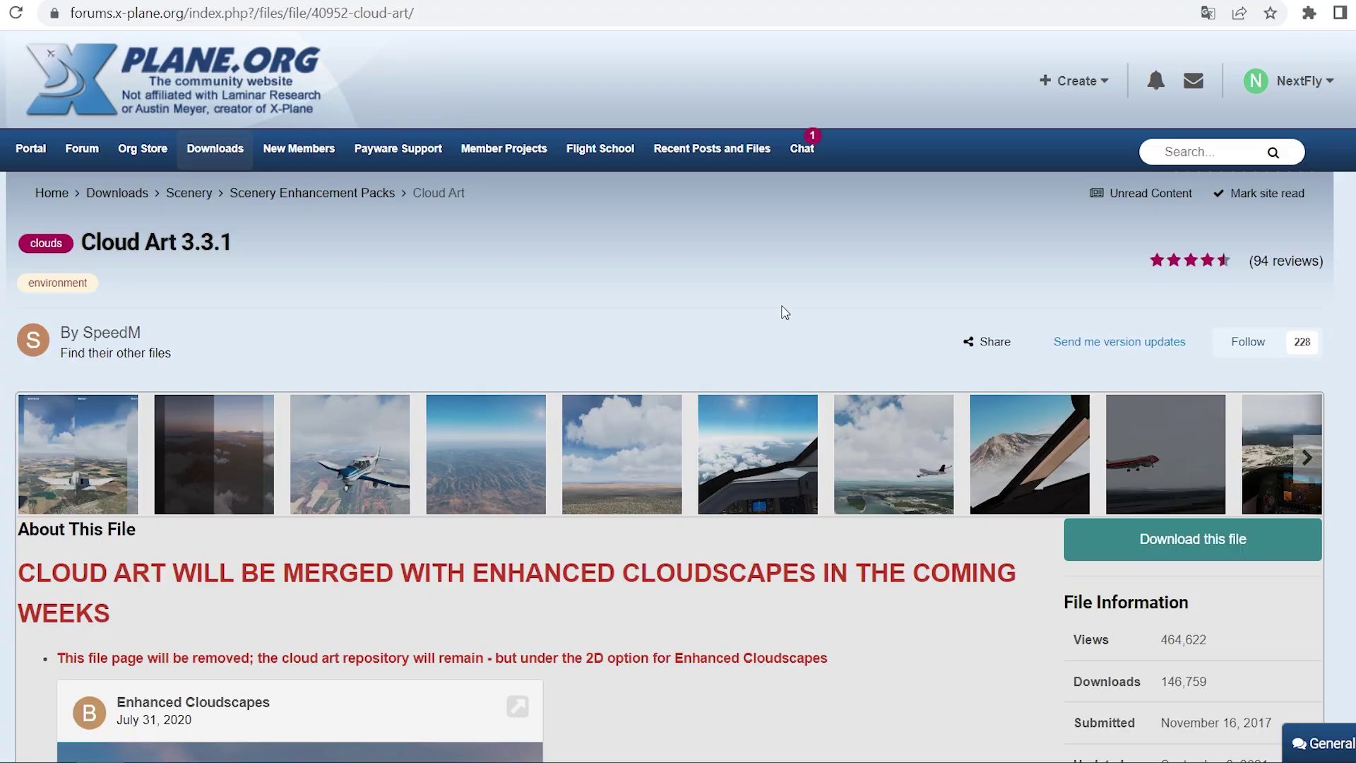
pyautogui.scroll(-1, 786, 313)
pyautogui.click(1109, 444)
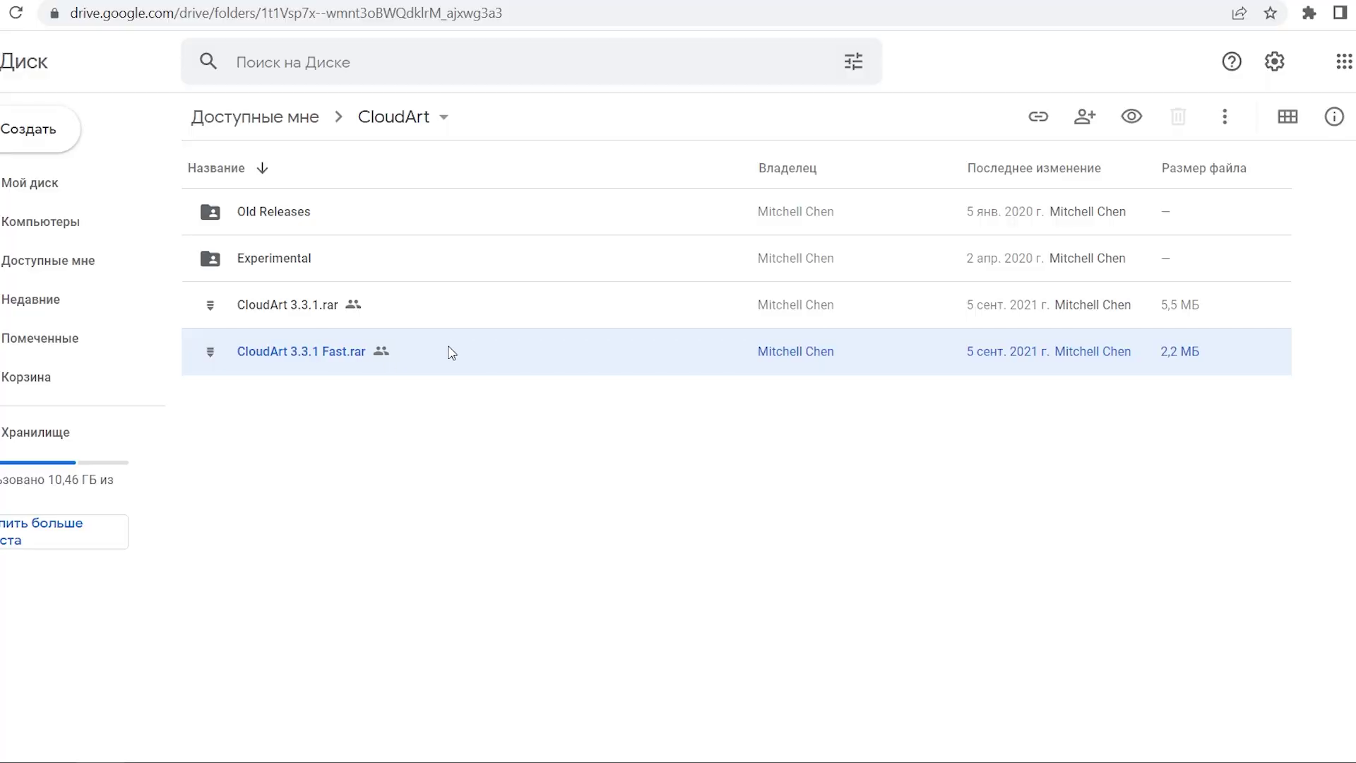
pyautogui.rightClick(449, 351)
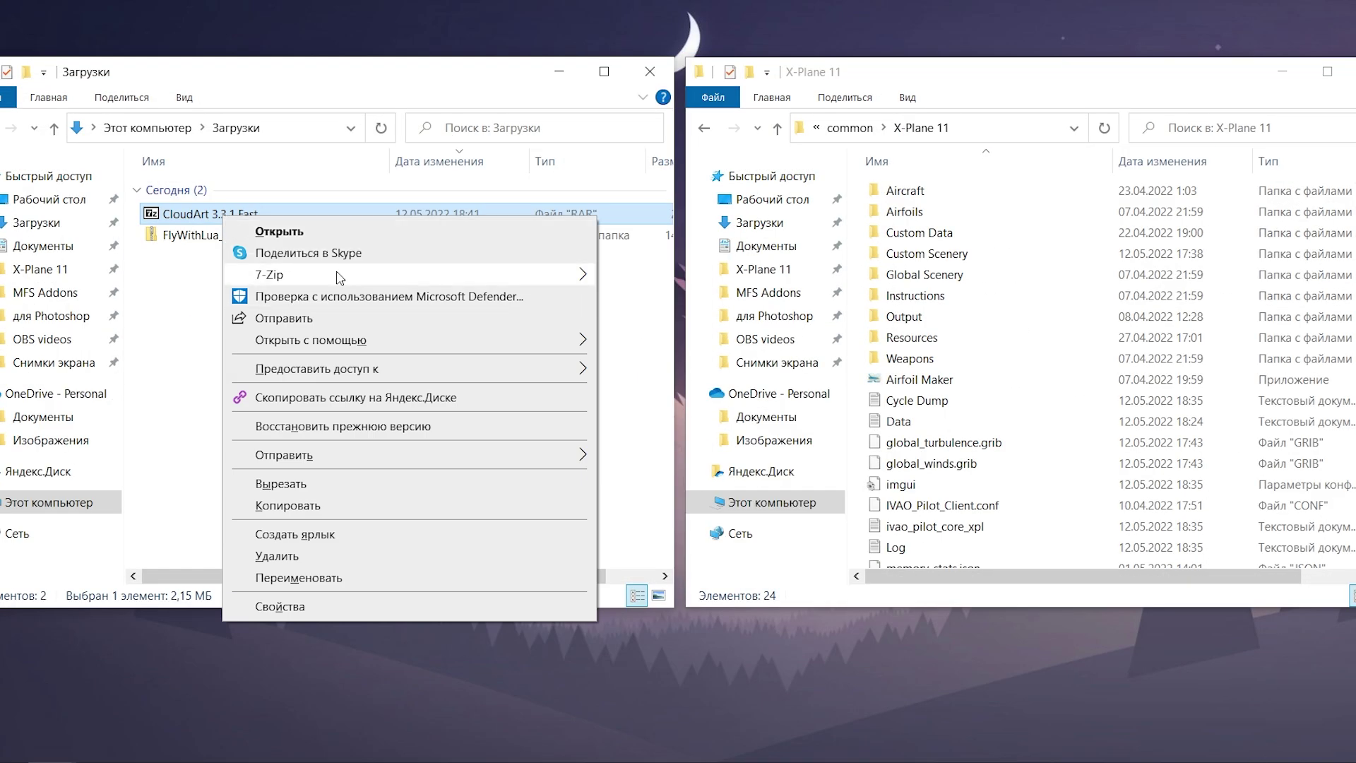
# Extract the CloudArt 3.3.1 Fast archive directly into Downloads with 7-Zip and open its Resources\plugins\FlyWithLua\Scripts folder
pyautogui.moveTo(497, 280)
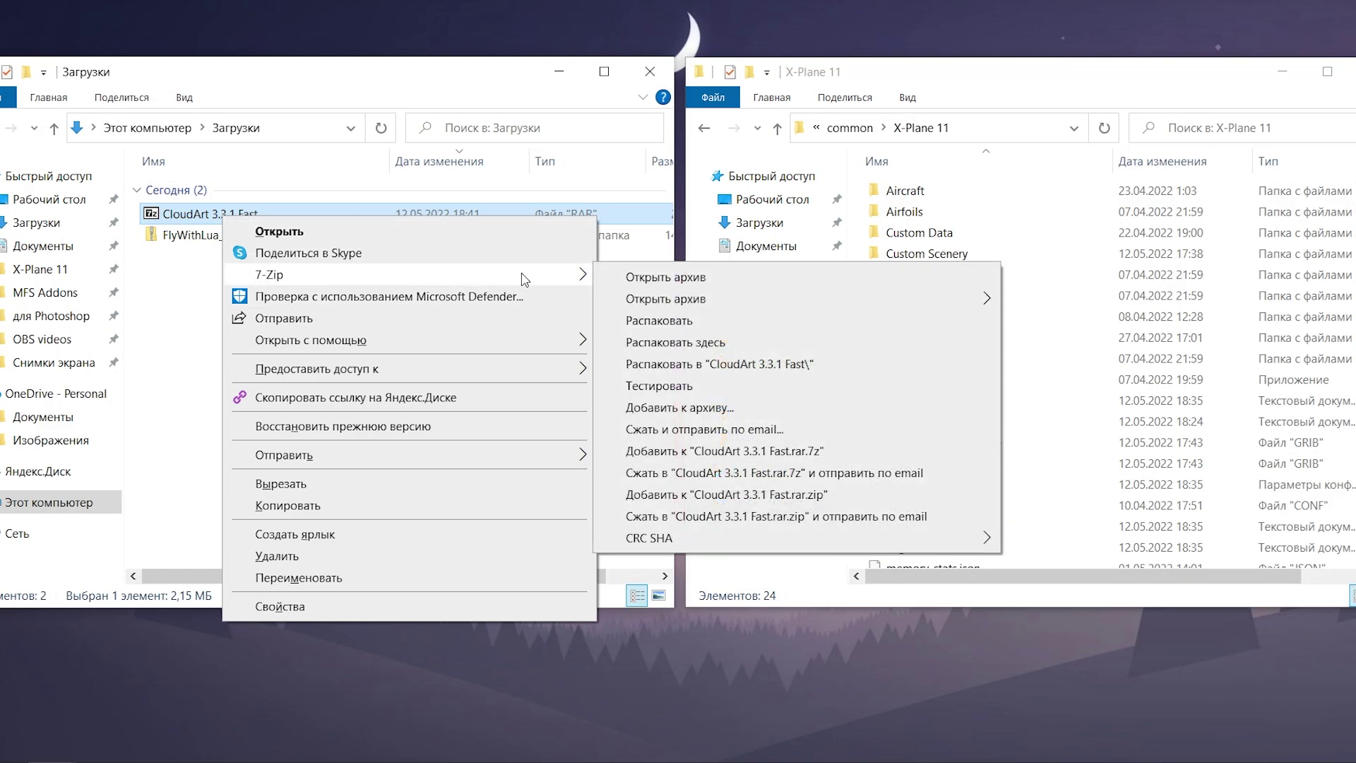
pyautogui.click(671, 342)
pyautogui.doubleClick(189, 293)
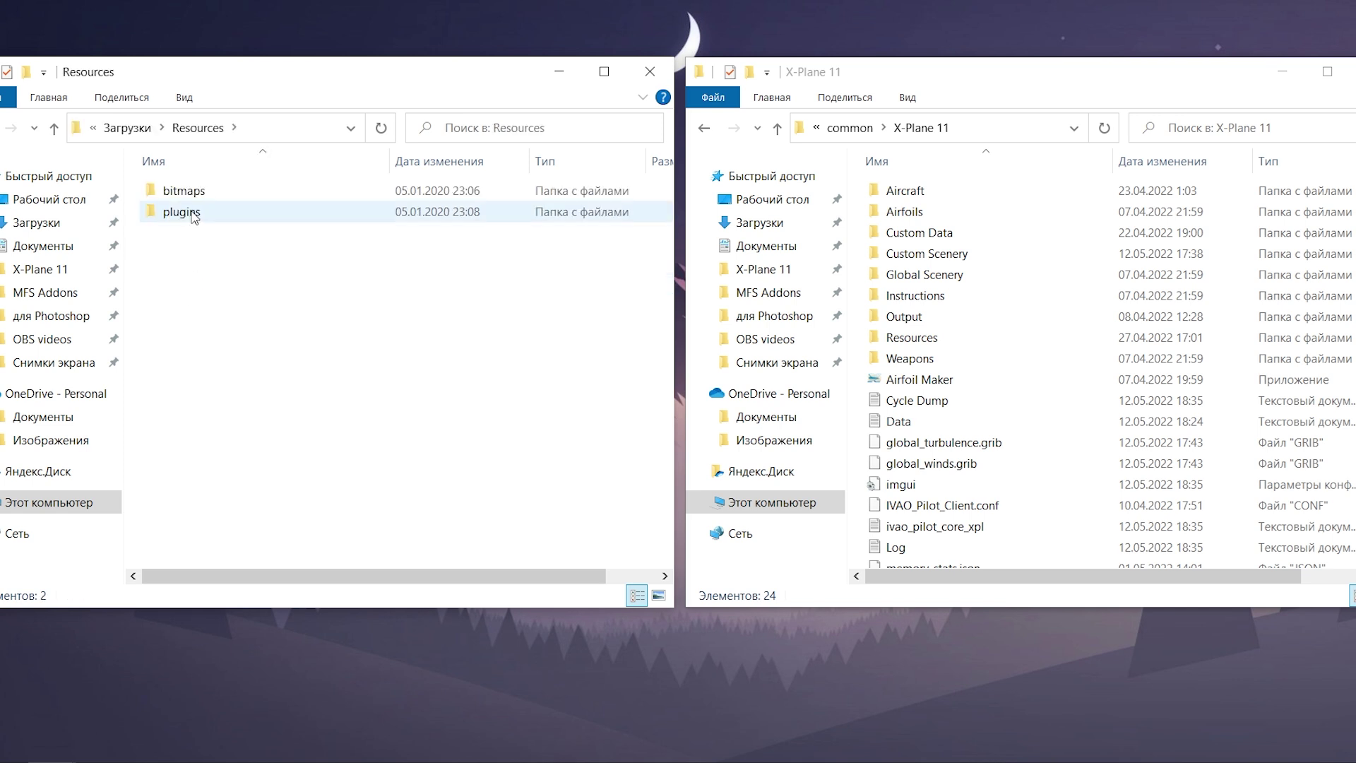
pyautogui.doubleClick(193, 214)
pyautogui.doubleClick(190, 192)
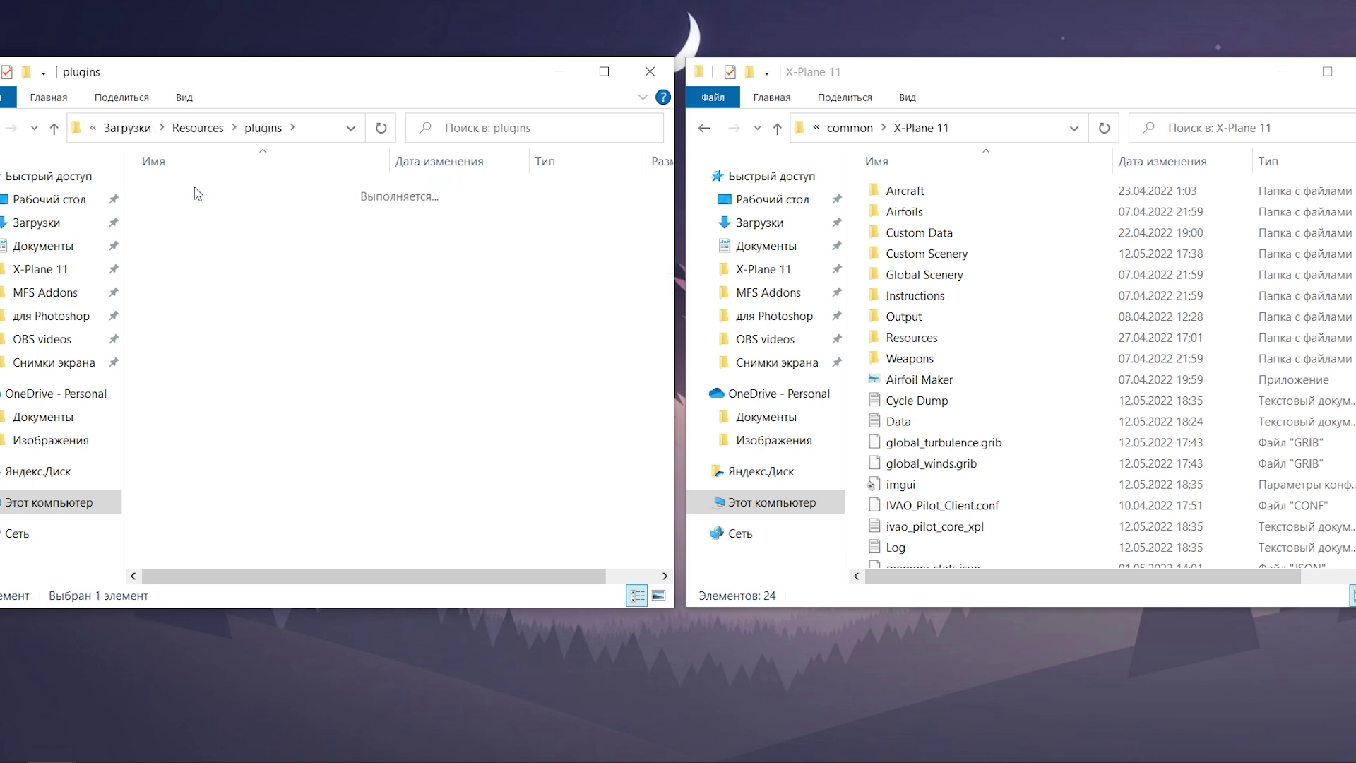
pyautogui.doubleClick(196, 195)
pyautogui.moveTo(290, 240); pyautogui.dragTo(330, 238)
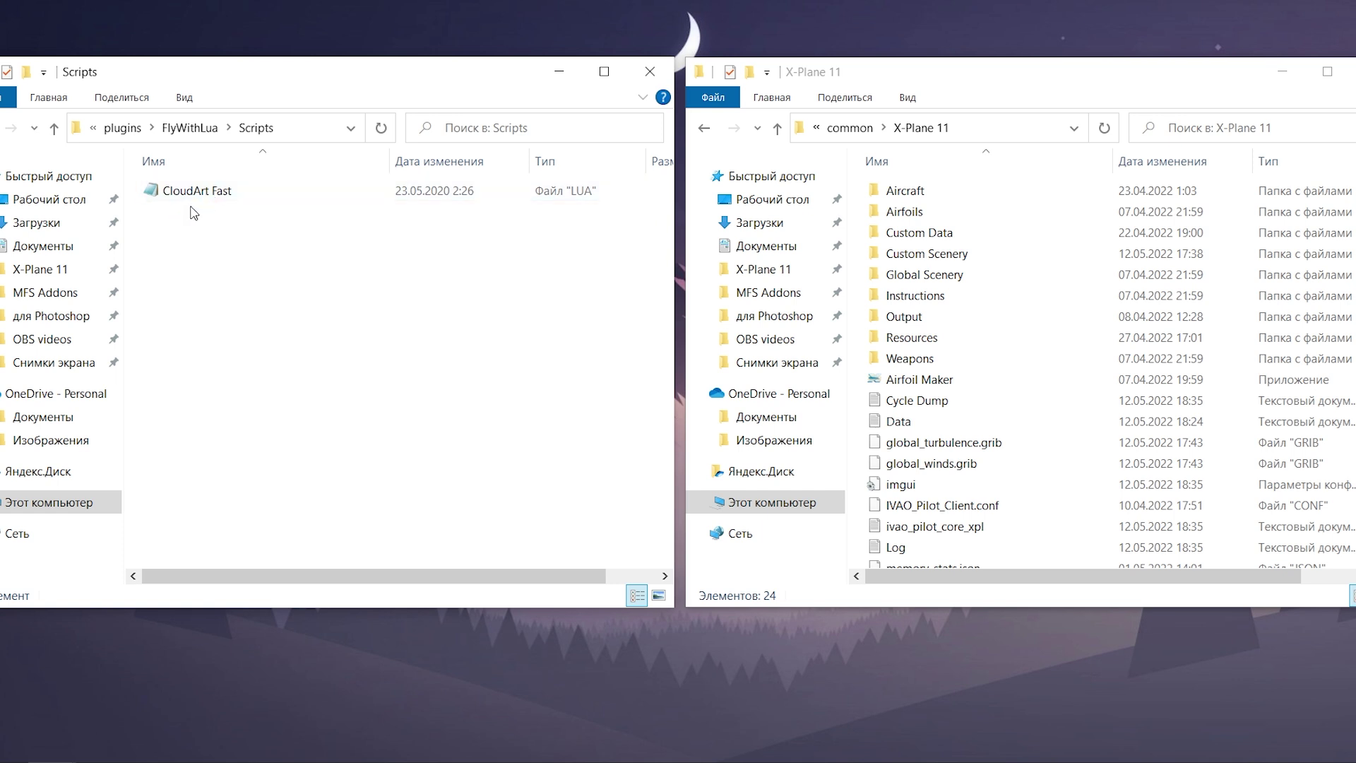
# Move the CloudArt Fast LUA file into the Resources\plugins\FlyWithLua\Scripts folder of X-Plane 11
pyautogui.doubleClick(1013, 339)
pyautogui.doubleClick(1017, 431)
pyautogui.doubleClick(964, 275)
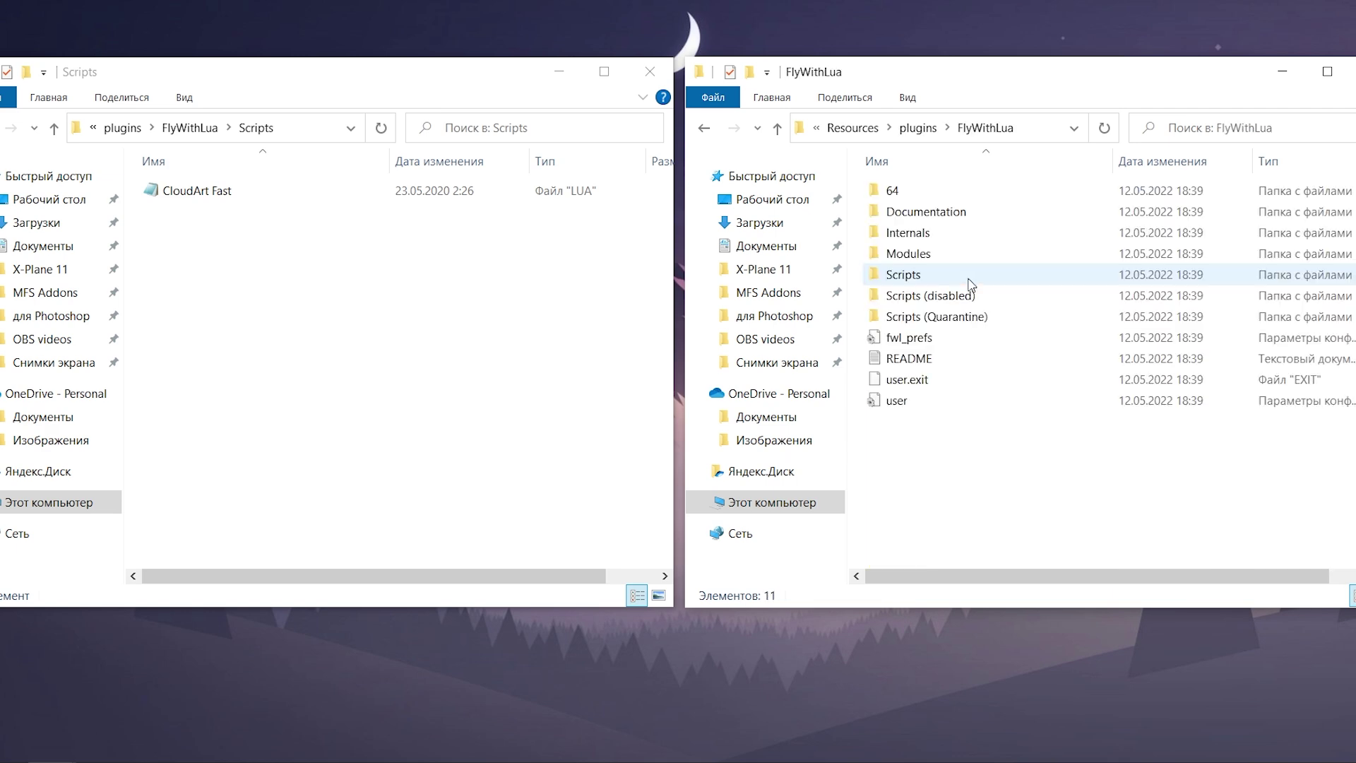
pyautogui.doubleClick(968, 275)
pyautogui.moveTo(529, 144); pyautogui.dragTo(978, 342)
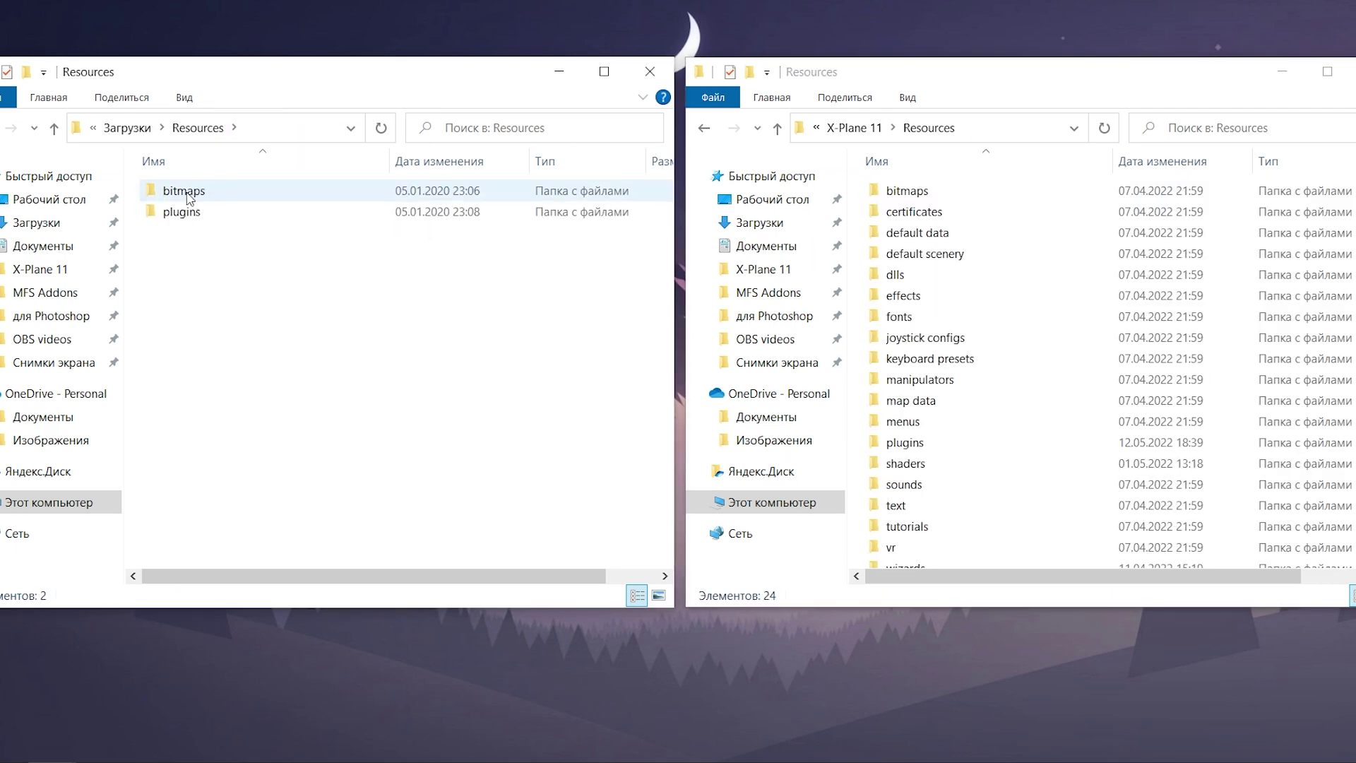
# Examine the texture files in the skycolors, world\water and world\clouds folders inside the extracted bitmaps folder
pyautogui.doubleClick(185, 192)
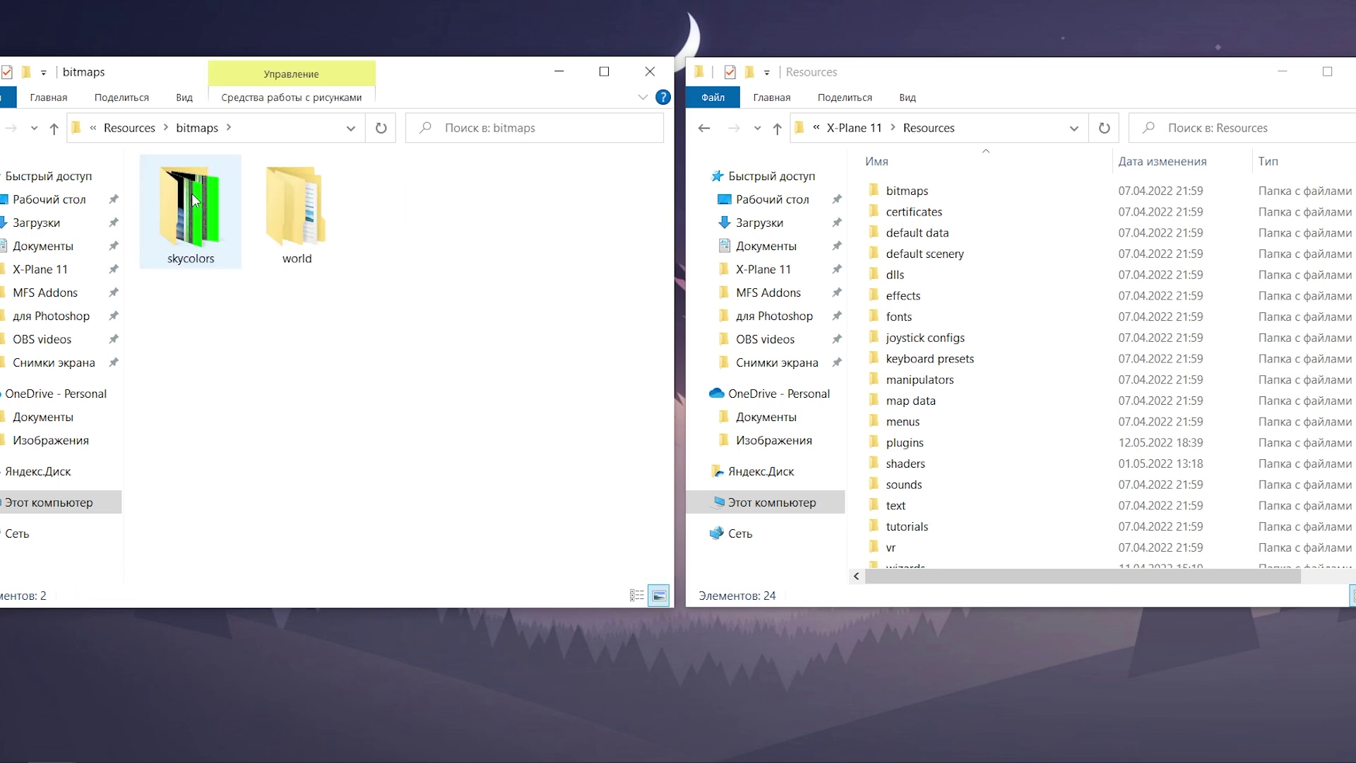
pyautogui.click(199, 230)
pyautogui.doubleClick(199, 230)
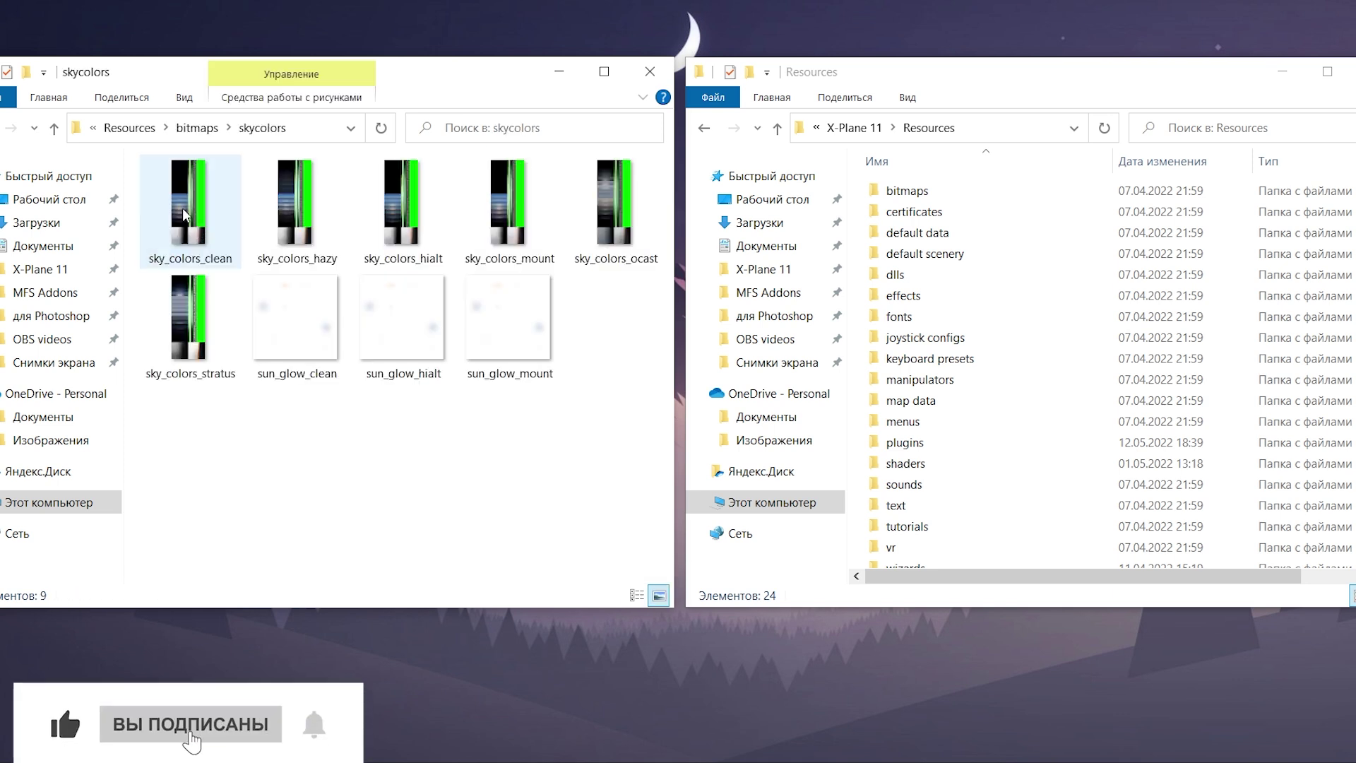
pyautogui.moveTo(616, 389); pyautogui.dragTo(145, 233)
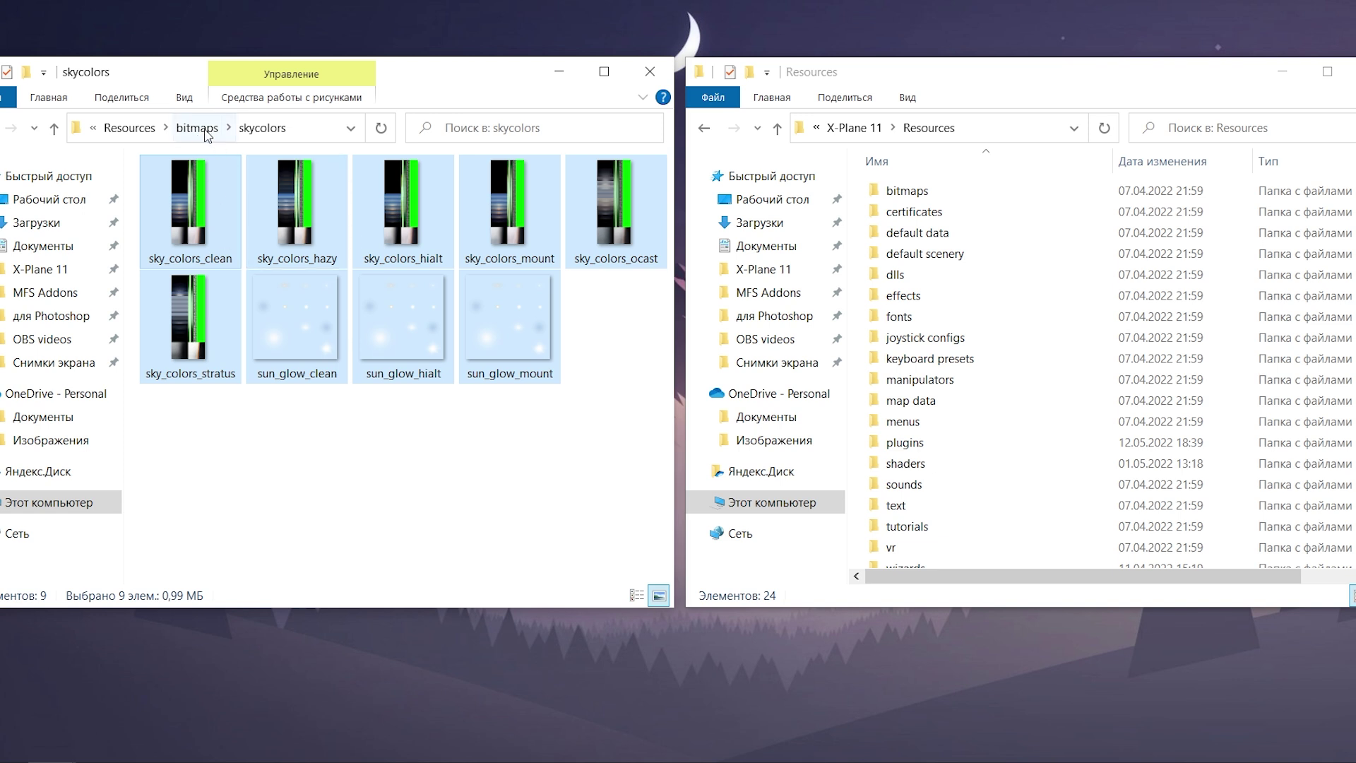
pyautogui.click(201, 129)
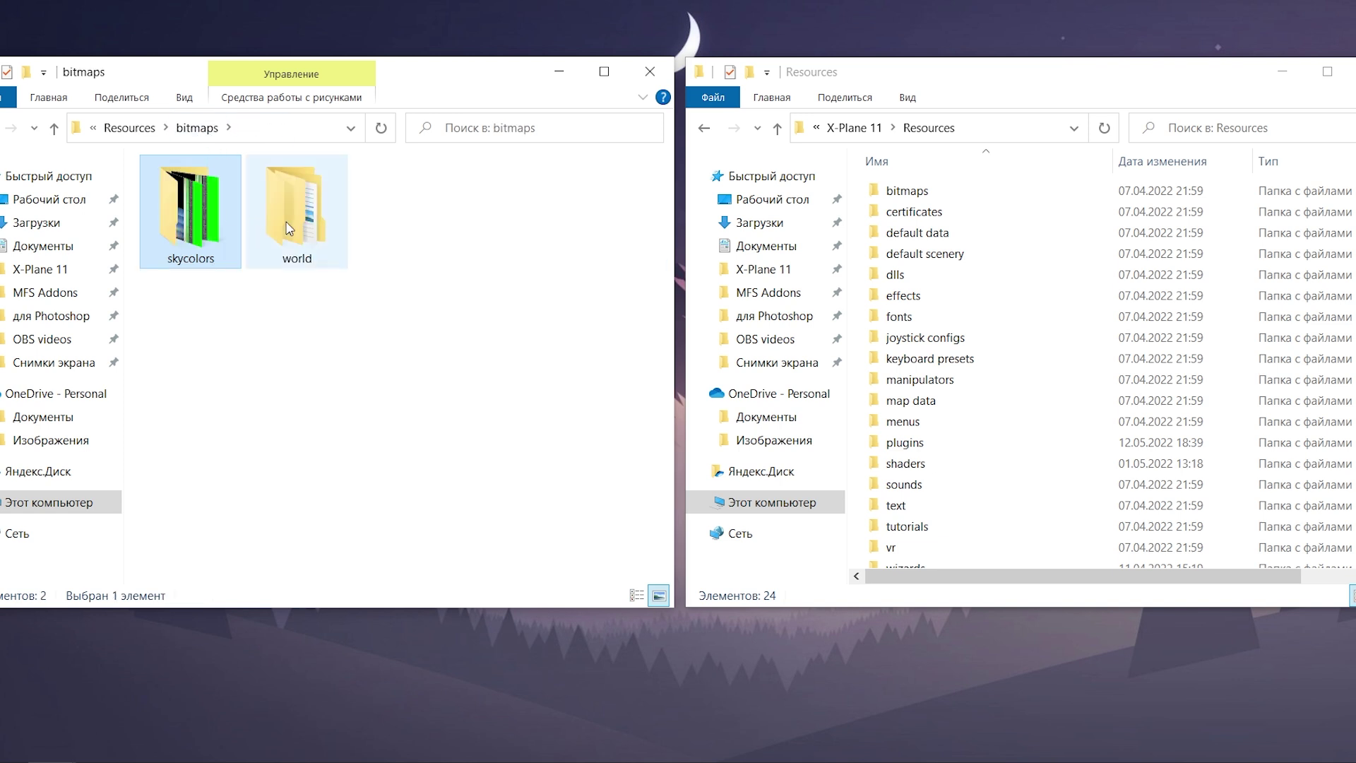
pyautogui.moveTo(289, 228)
pyautogui.doubleClick(328, 216)
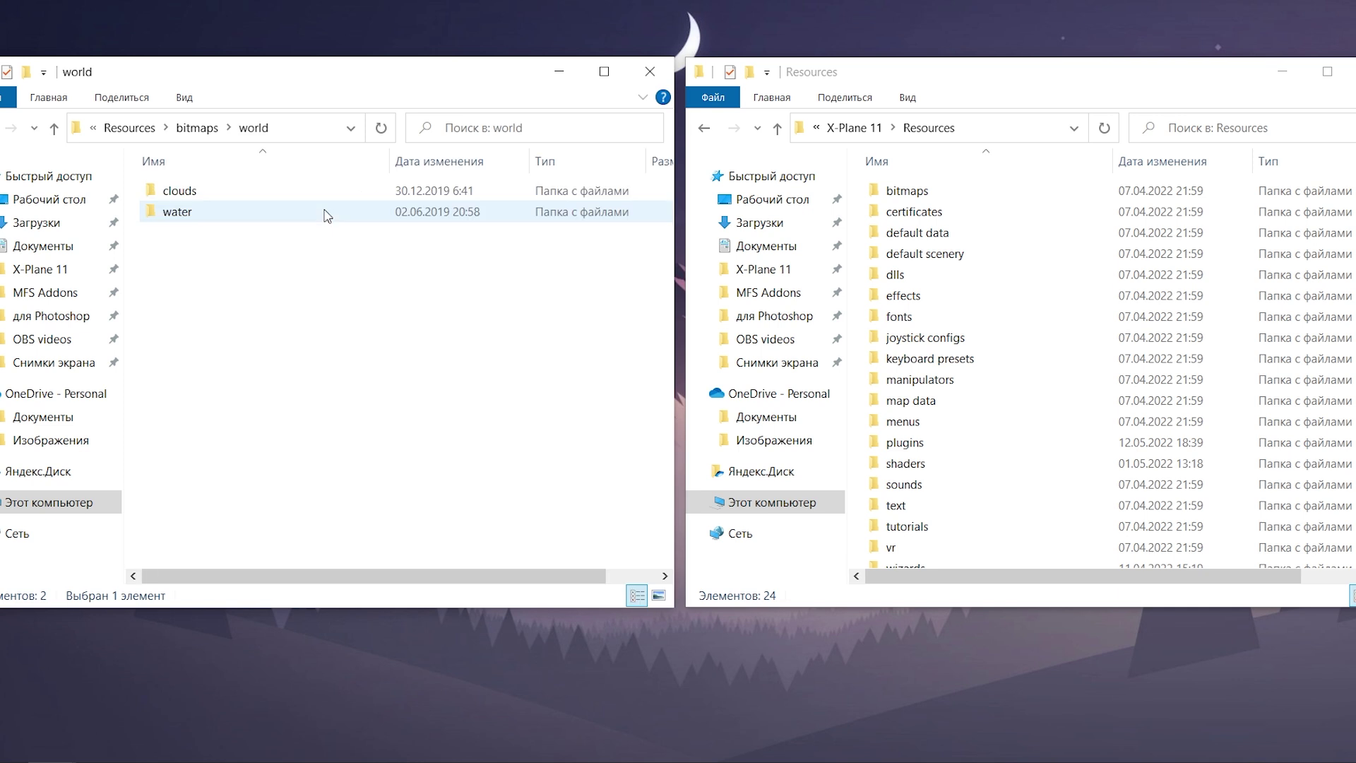
pyautogui.click(182, 214)
pyautogui.doubleClick(182, 214)
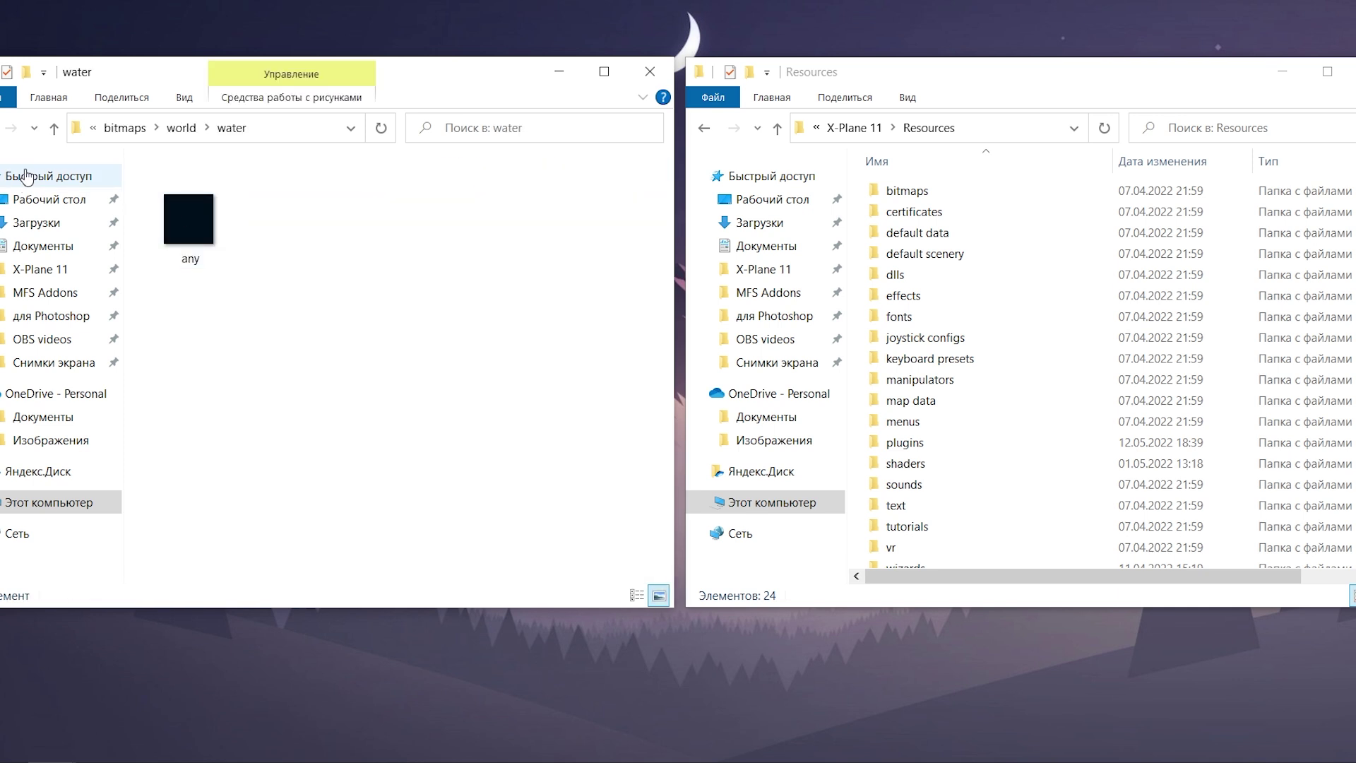
pyautogui.click(187, 130)
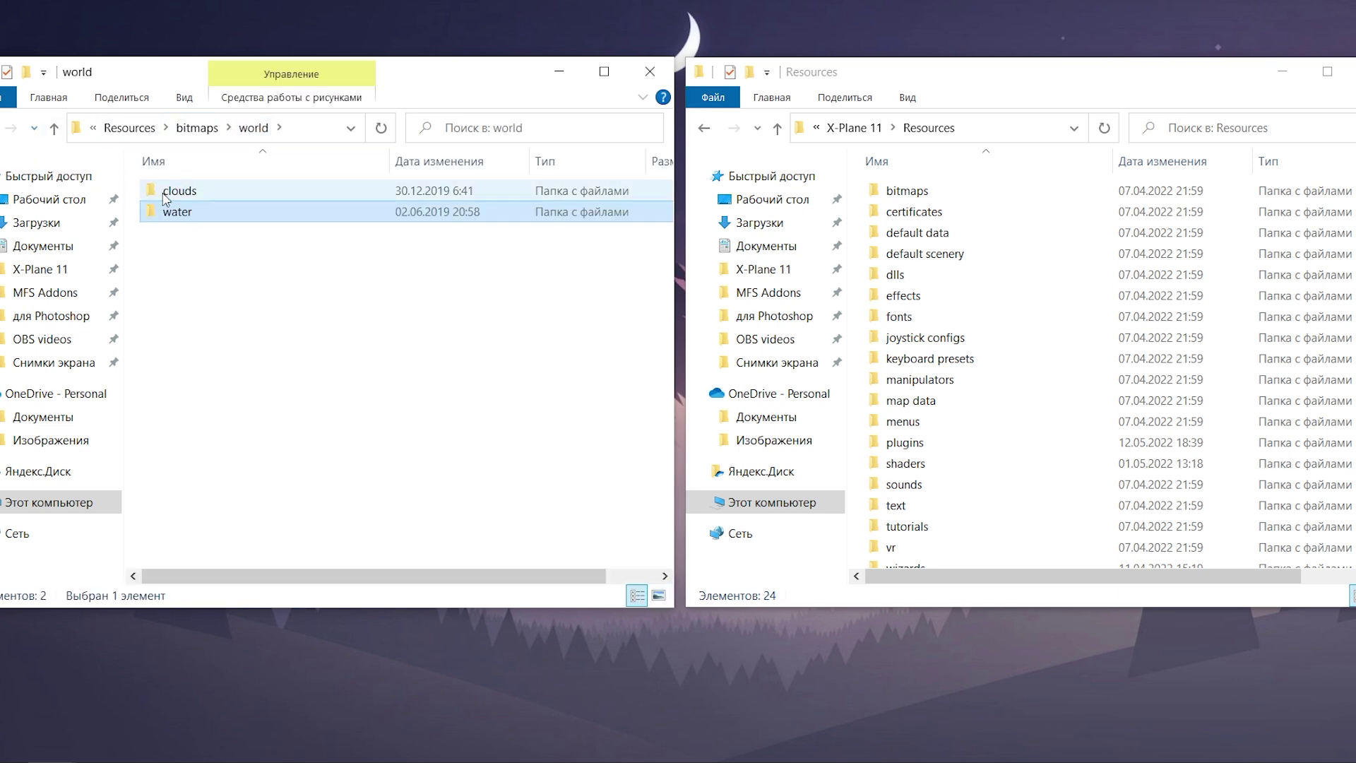
pyautogui.doubleClick(197, 198)
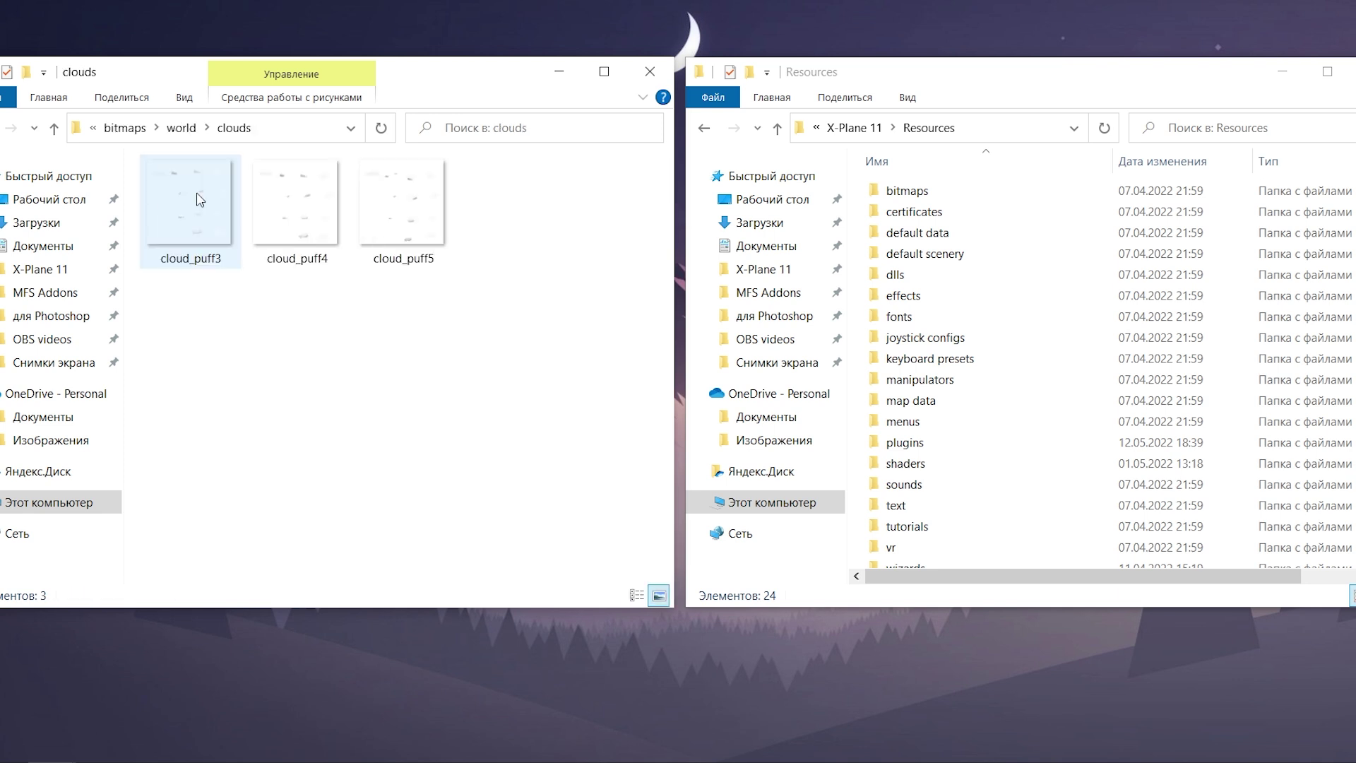
pyautogui.moveTo(568, 327); pyautogui.dragTo(191, 187)
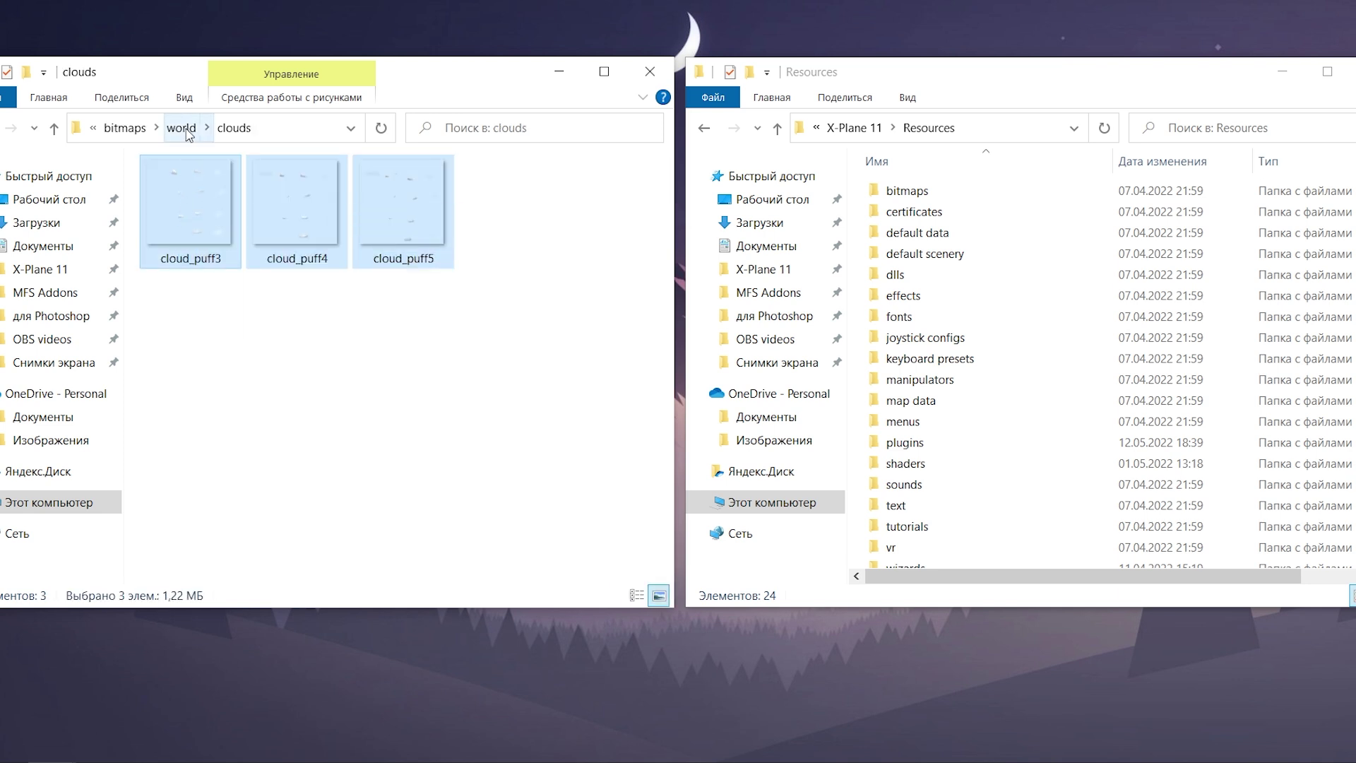
# Move the extracted clouds folder into the X-Plane 11 Resources\bitmaps\world folder, replacing the files with the same names
pyautogui.click(182, 127)
pyautogui.click(855, 127)
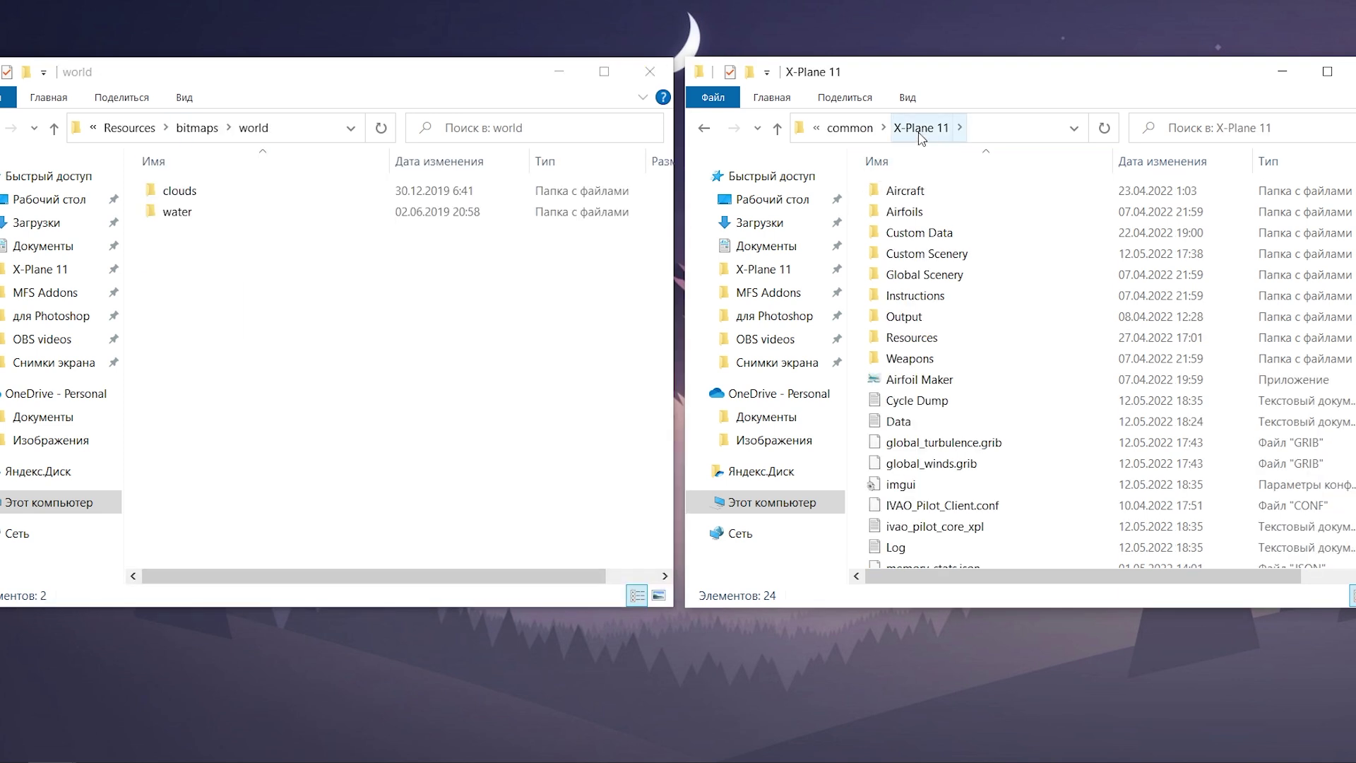
pyautogui.doubleClick(960, 344)
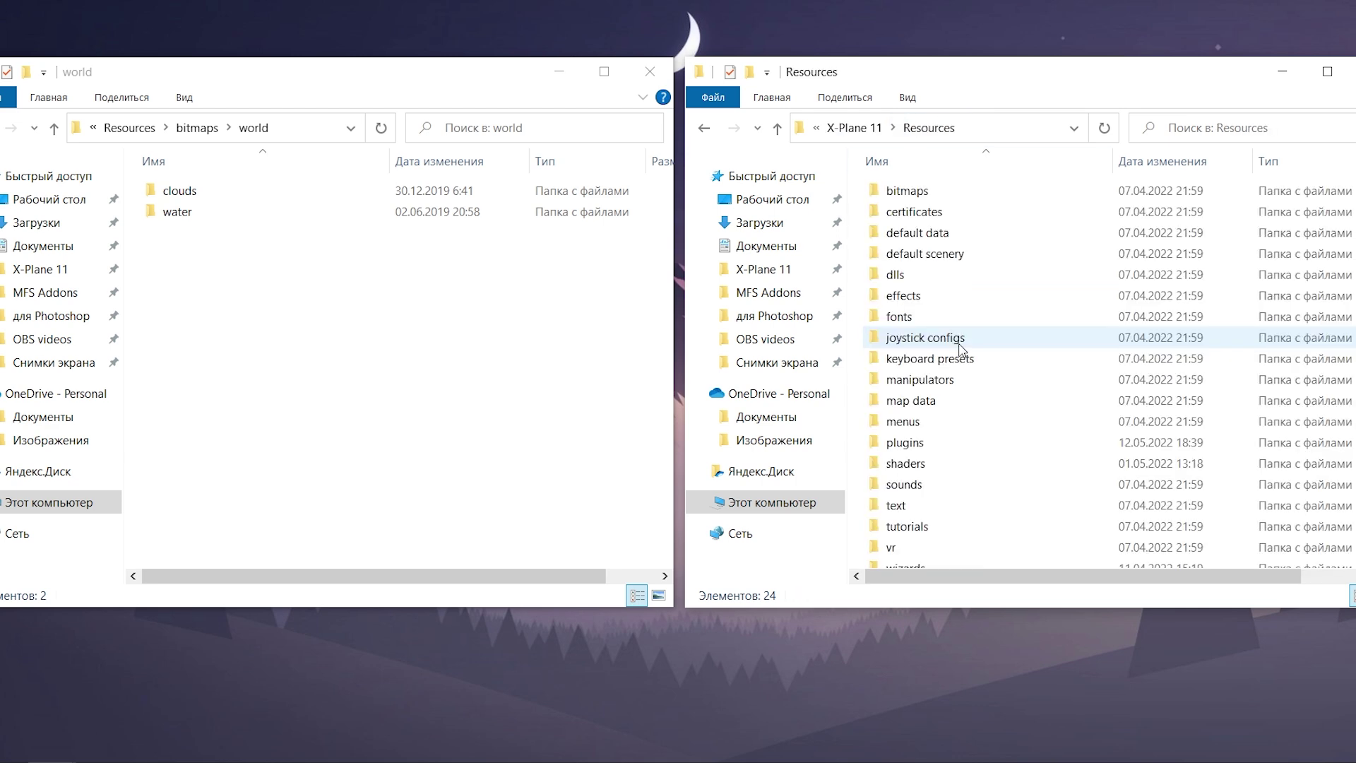
pyautogui.doubleClick(969, 188)
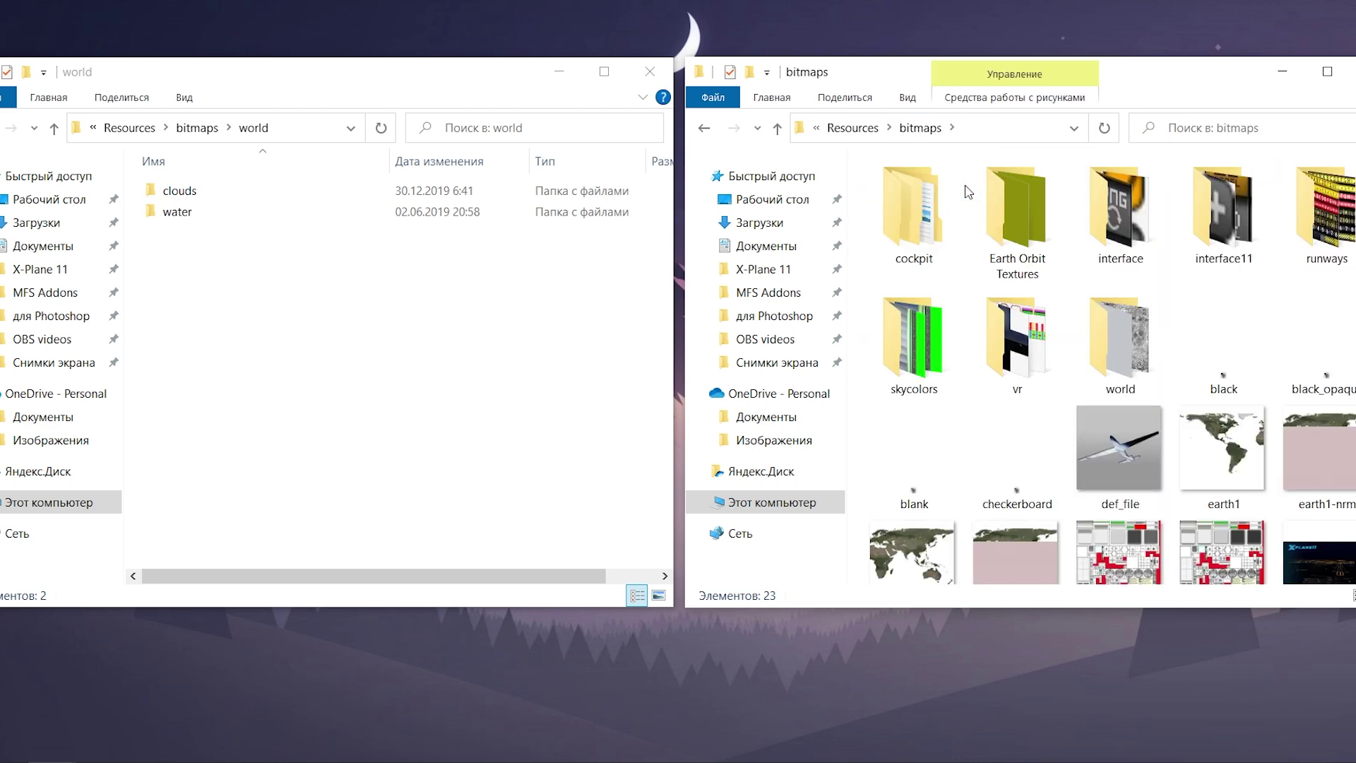
pyautogui.doubleClick(1155, 357)
pyautogui.moveTo(180, 190); pyautogui.dragTo(1090, 503)
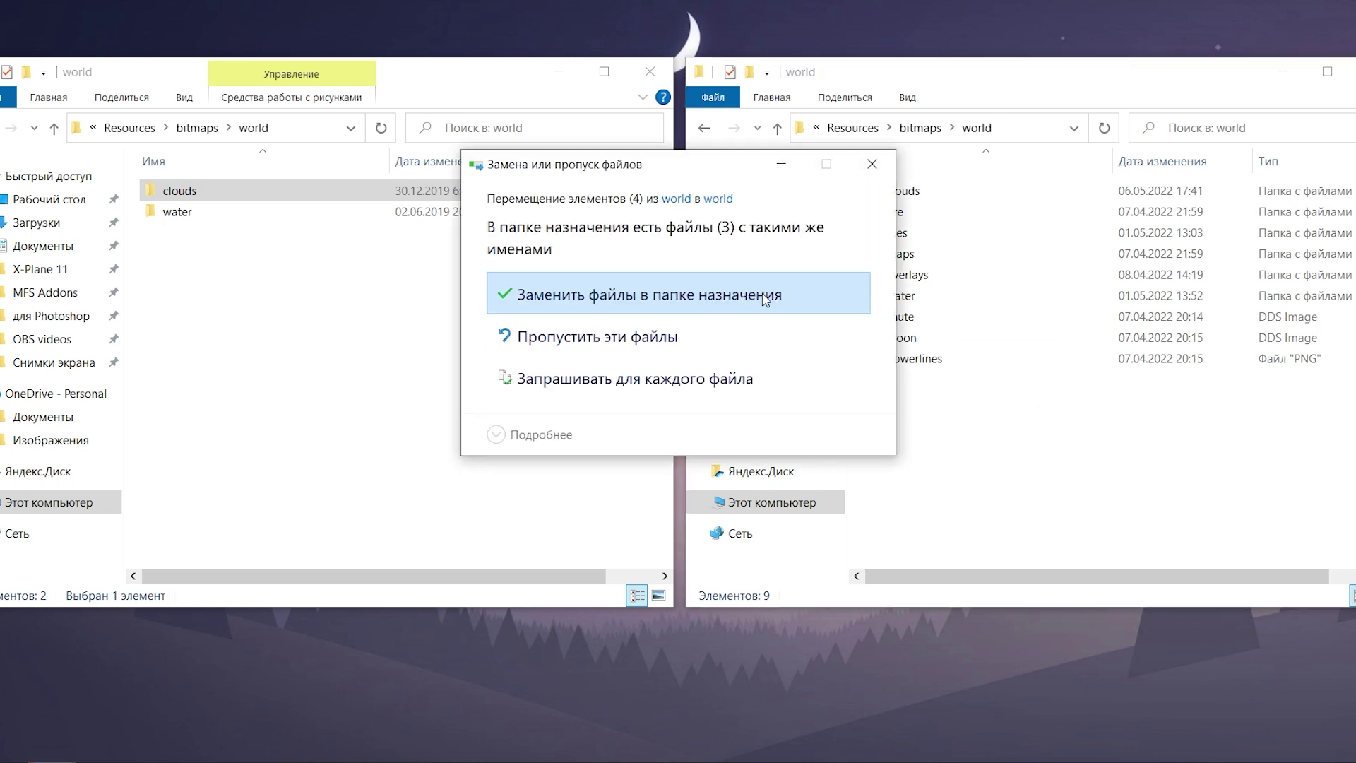
pyautogui.click(579, 291)
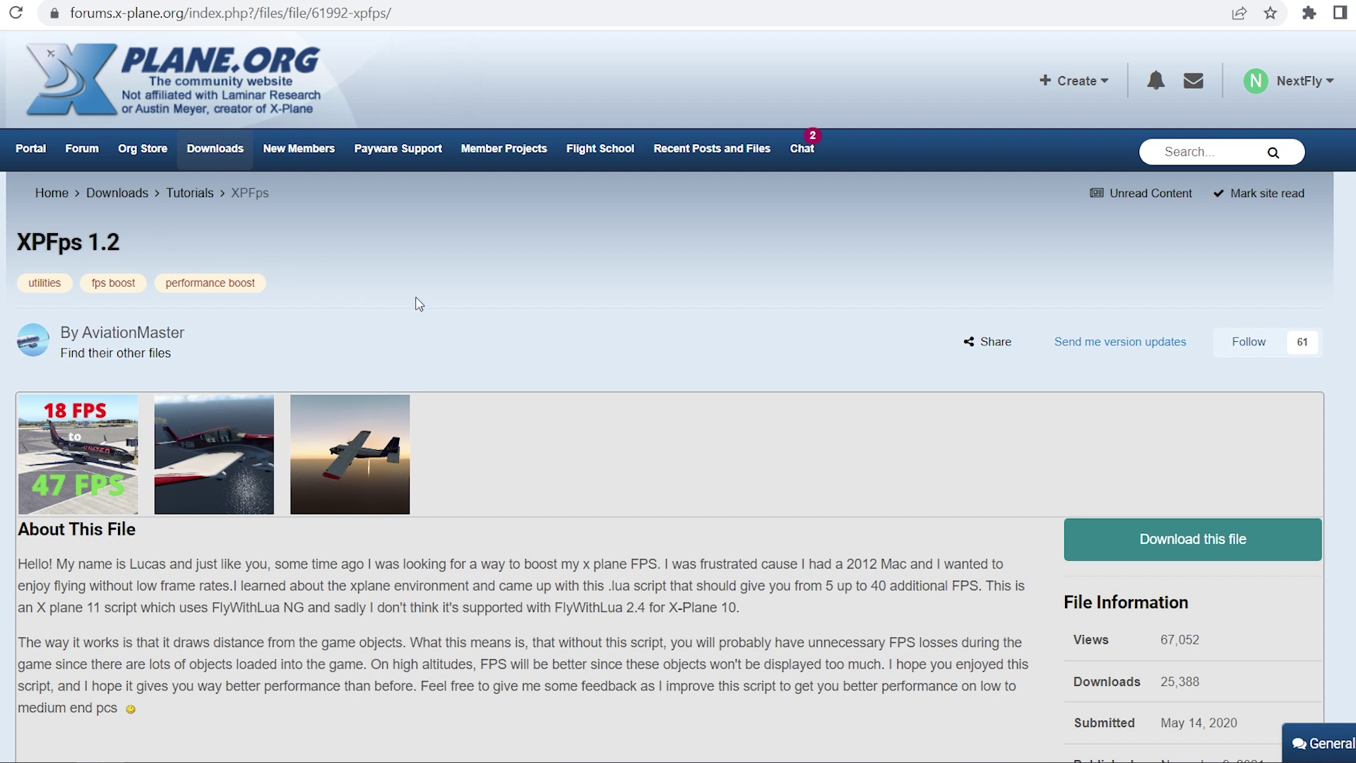
# Read the descriptions of the script versions on the XPFps 1.2 file page, with the page translated into Russian
pyautogui.moveTo(23, 242); pyautogui.dragTo(121, 244)
pyautogui.click(138, 244)
pyautogui.scroll(-1, 442, 278)
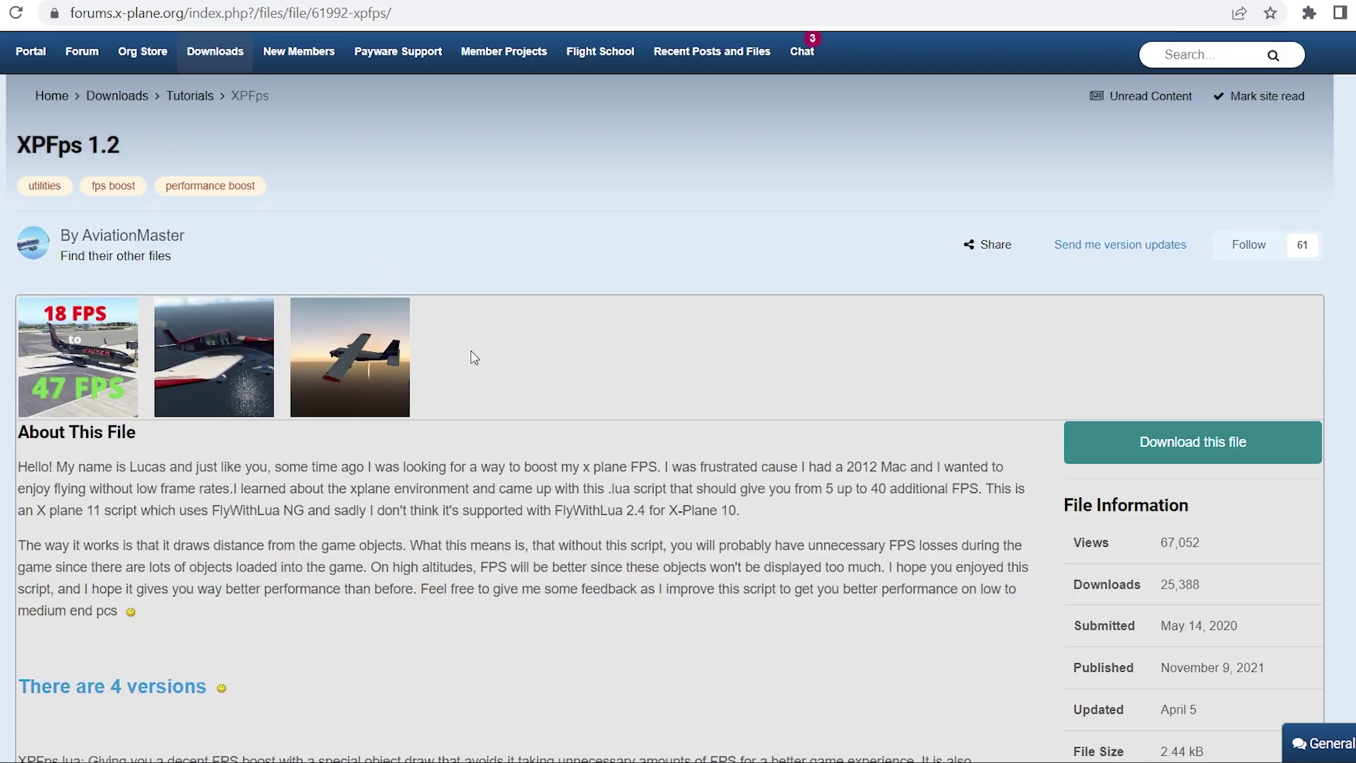
pyautogui.scroll(-1, 475, 358)
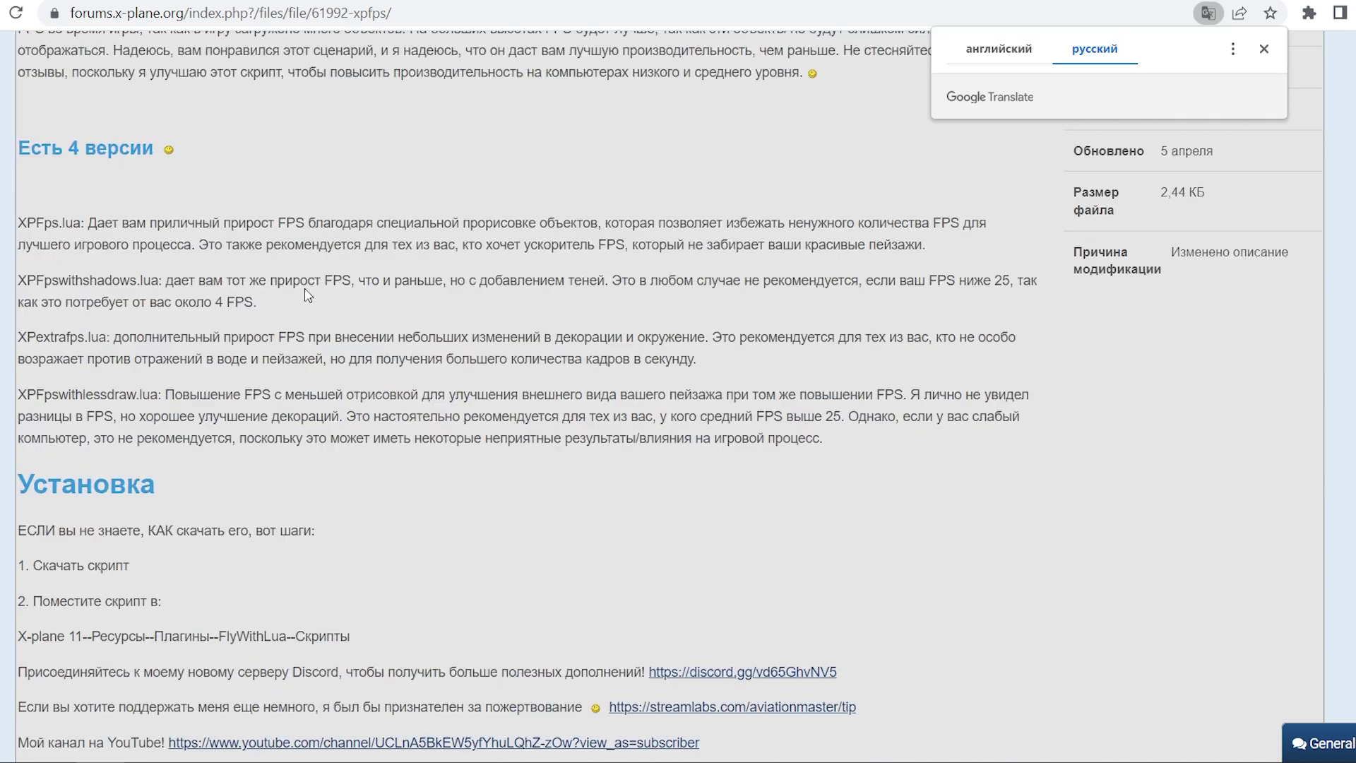
pyautogui.scroll(2, 19, 327)
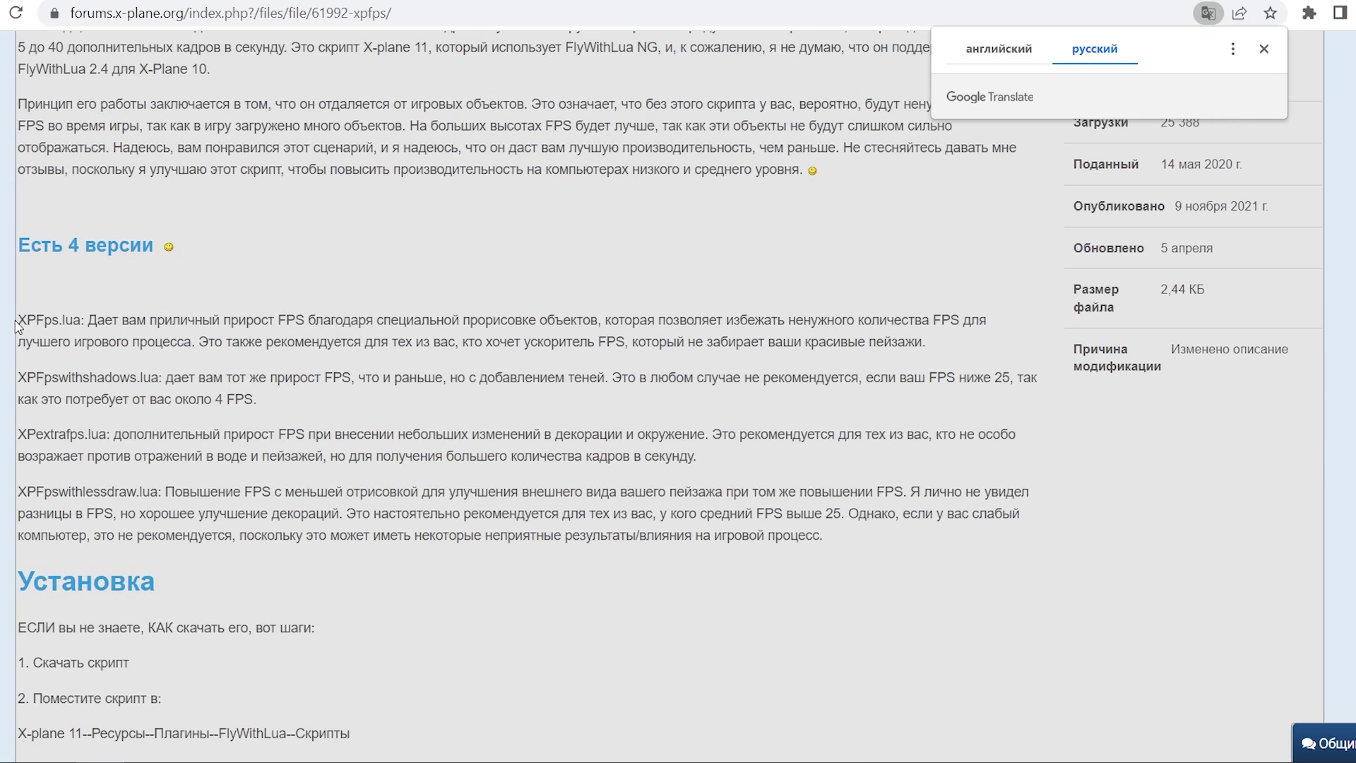
pyautogui.moveTo(18, 245); pyautogui.dragTo(153, 246)
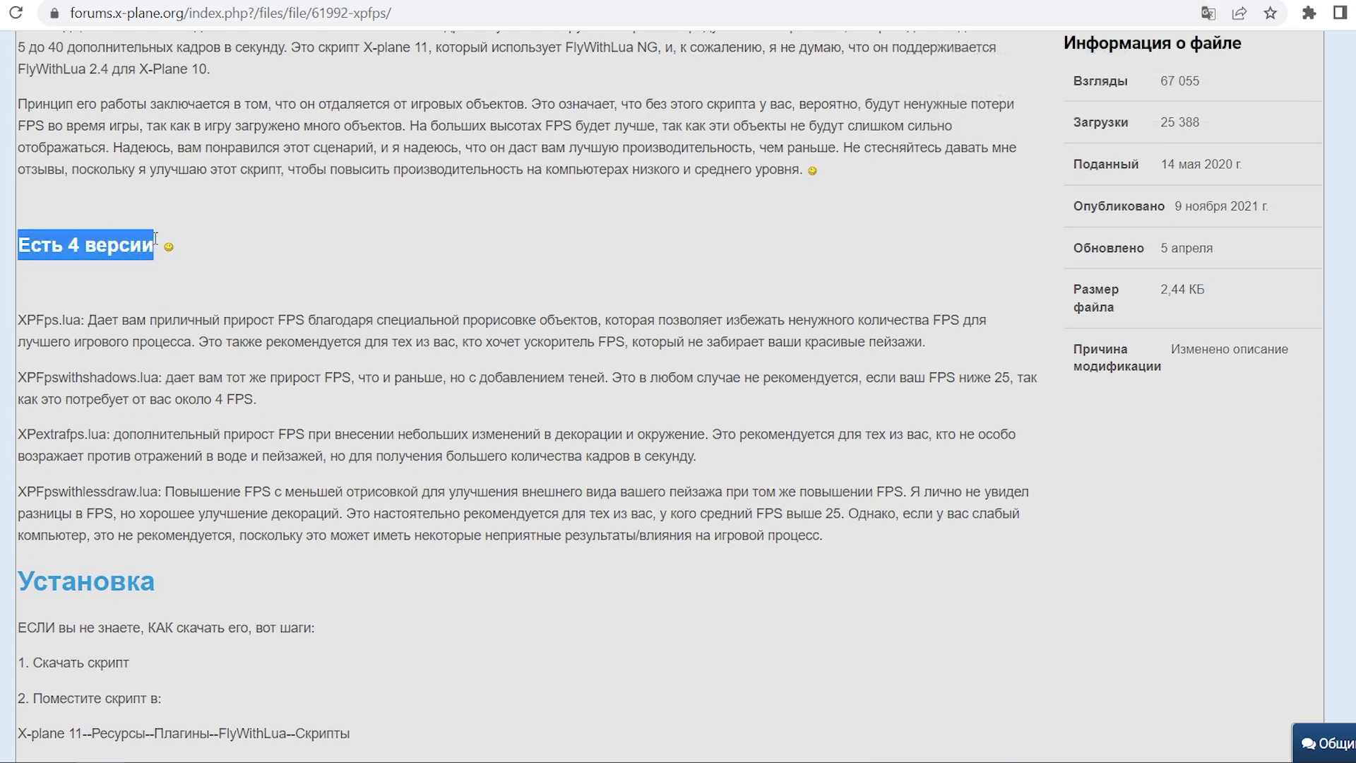
pyautogui.moveTo(22, 323); pyautogui.dragTo(78, 323)
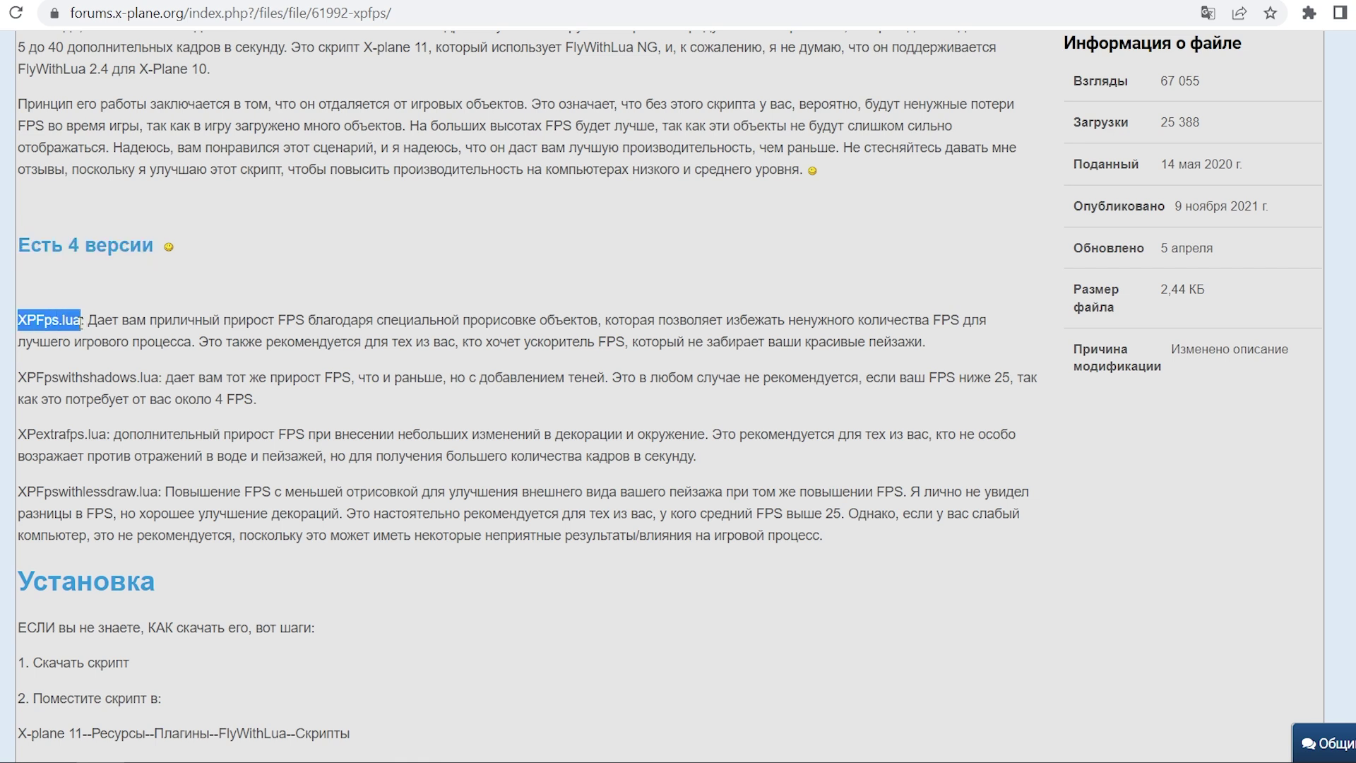
pyautogui.click(76, 326)
pyautogui.moveTo(20, 378); pyautogui.dragTo(163, 381)
pyautogui.click(161, 382)
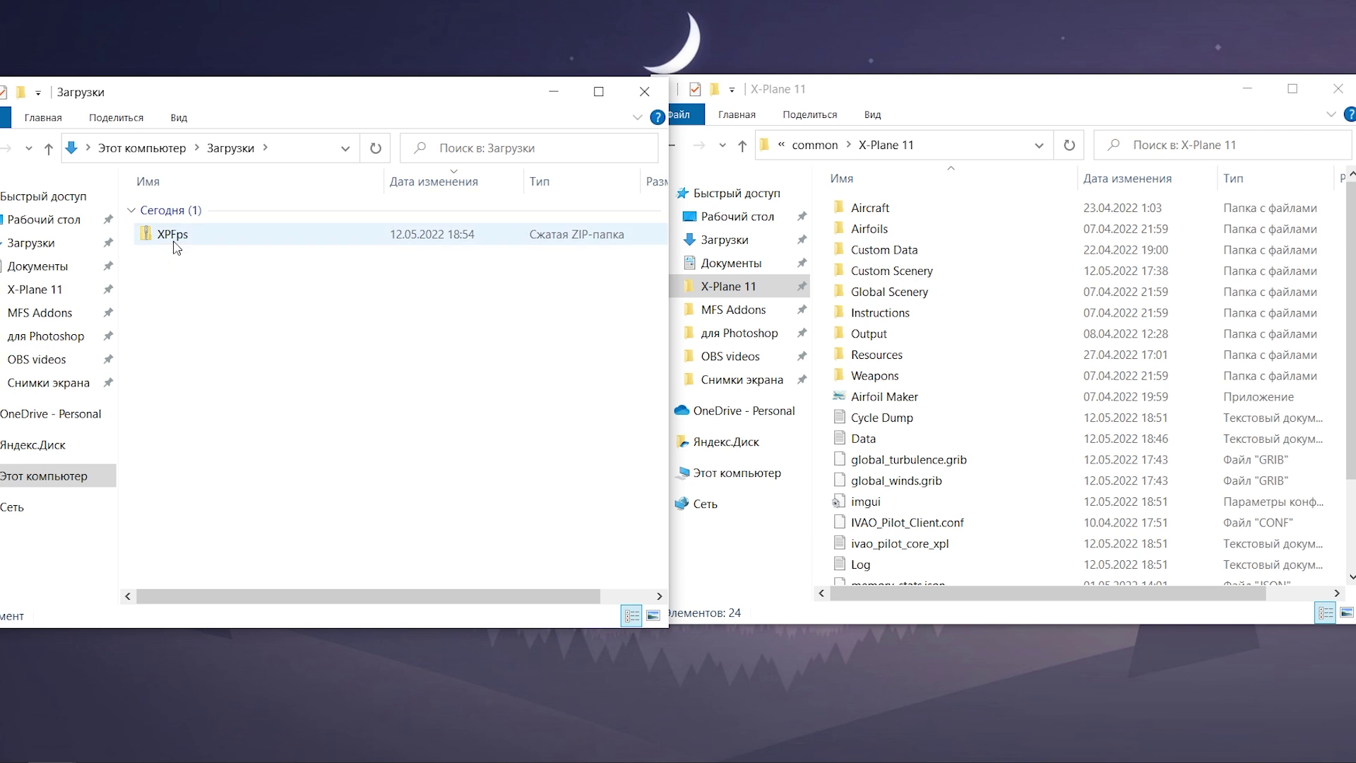
# Copy the XPfpswithshadows LUA file from the XPFps archive into the Resources\plugins\FlyWithLua\Scripts folder of X-Plane 11
pyautogui.doubleClick(176, 239)
pyautogui.doubleClick(173, 211)
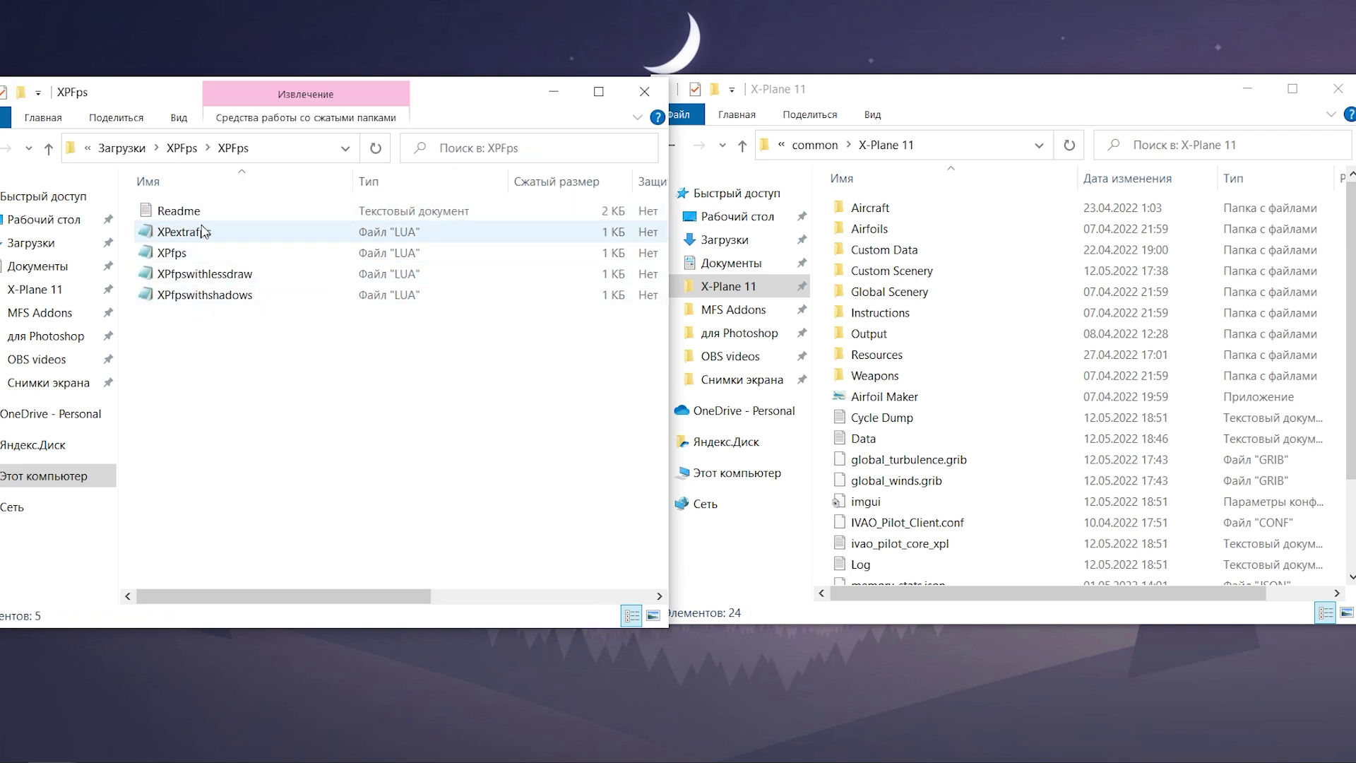
pyautogui.moveTo(189, 326); pyautogui.dragTo(225, 255)
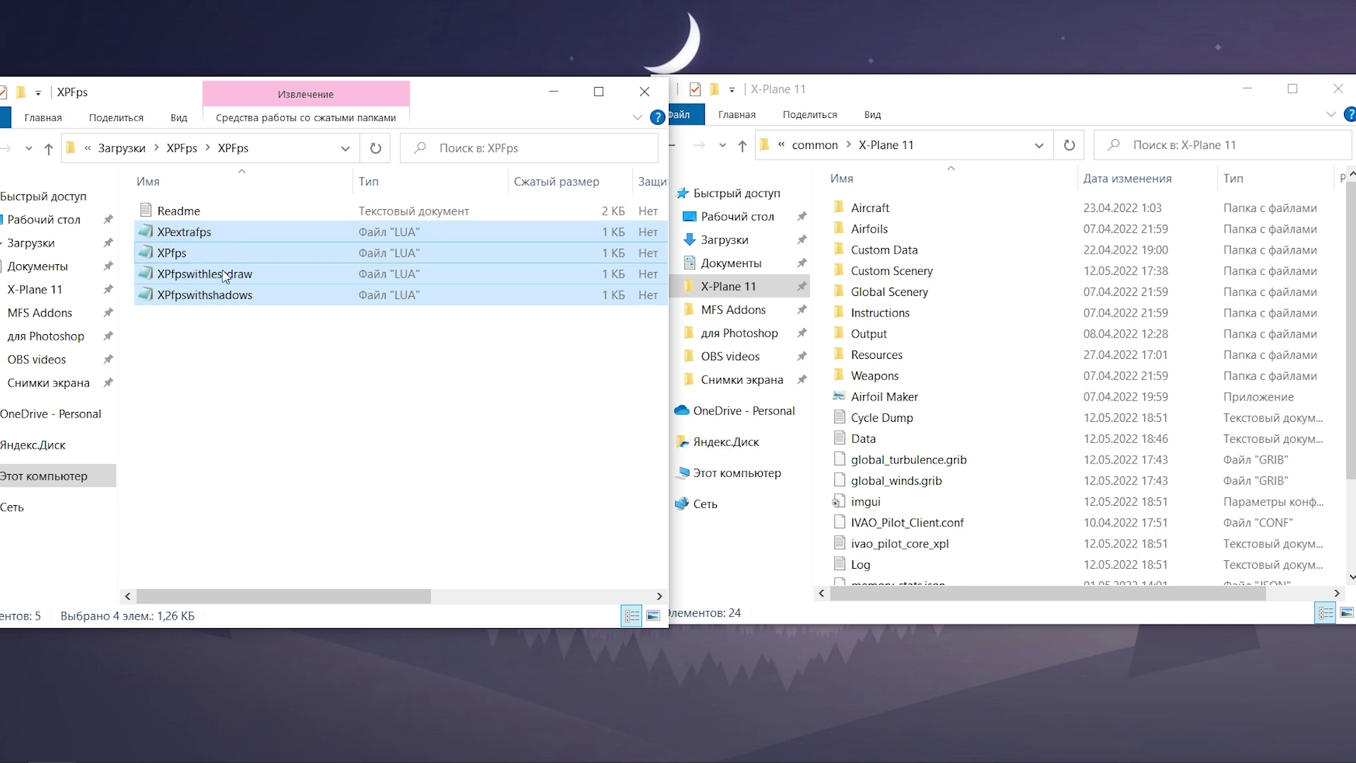
pyautogui.click(226, 370)
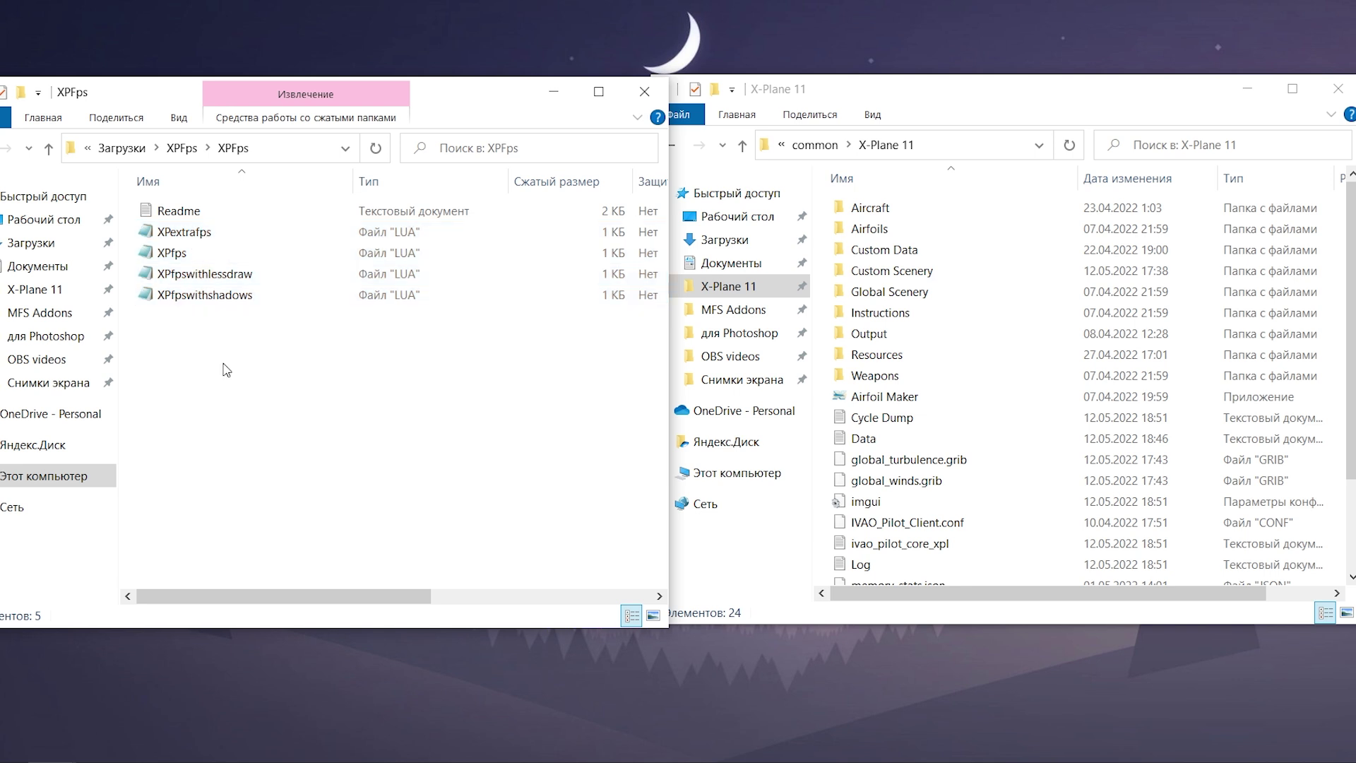
pyautogui.click(176, 300)
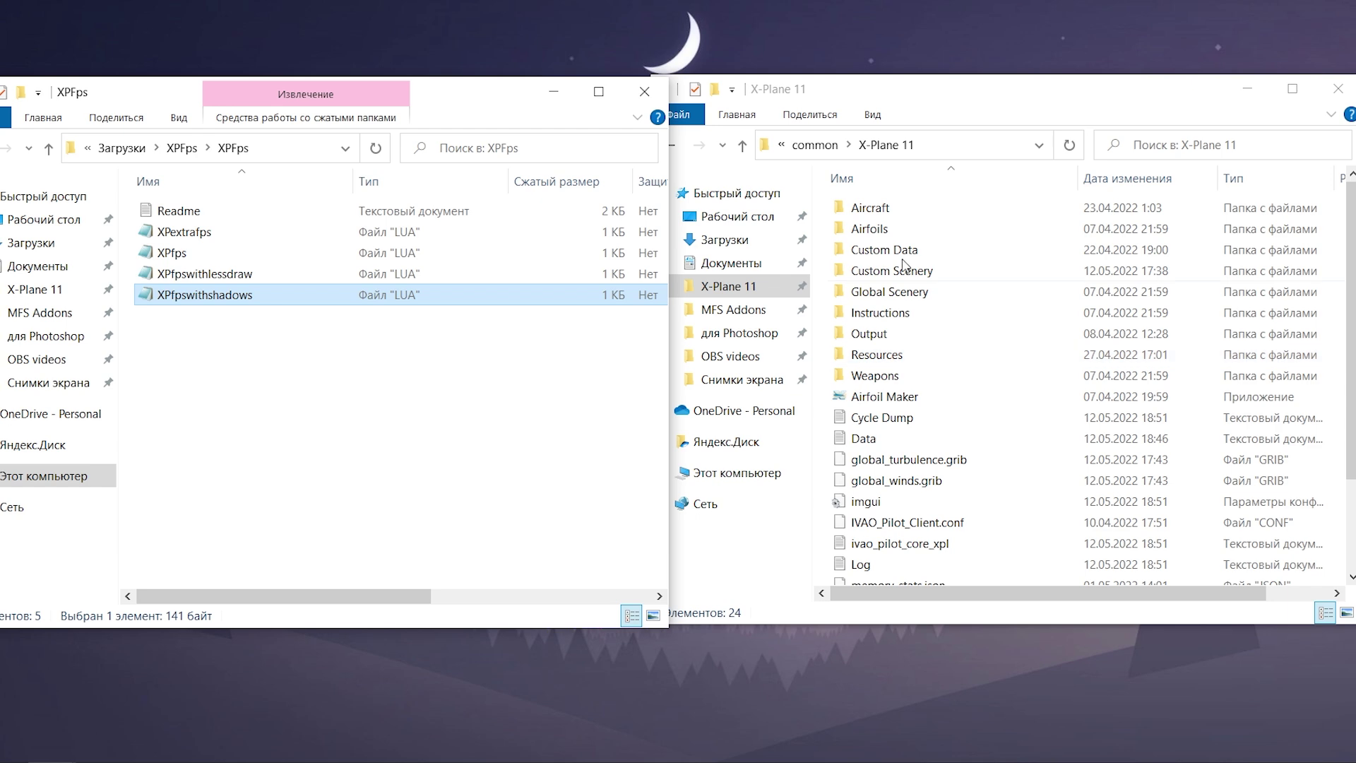
pyautogui.click(945, 361)
pyautogui.doubleClick(945, 357)
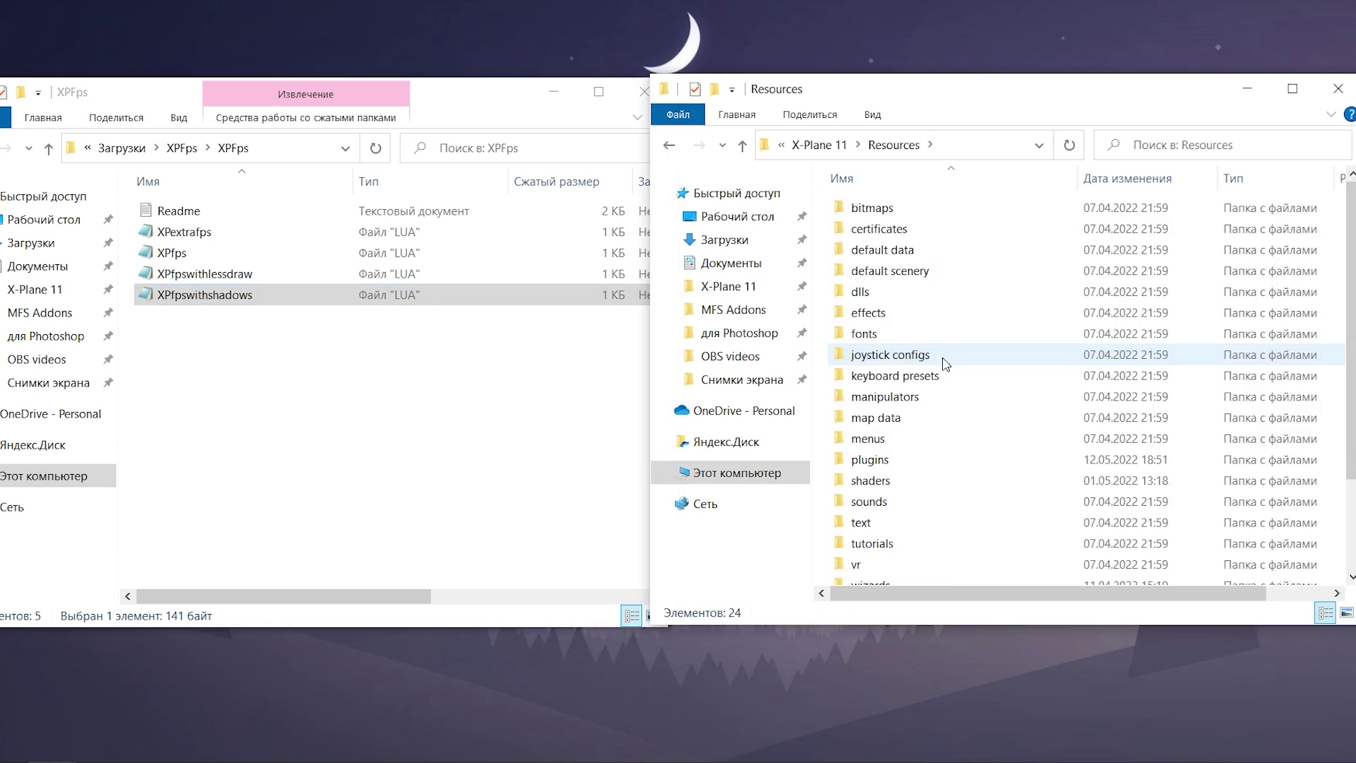
pyautogui.doubleClick(929, 460)
pyautogui.doubleClick(937, 294)
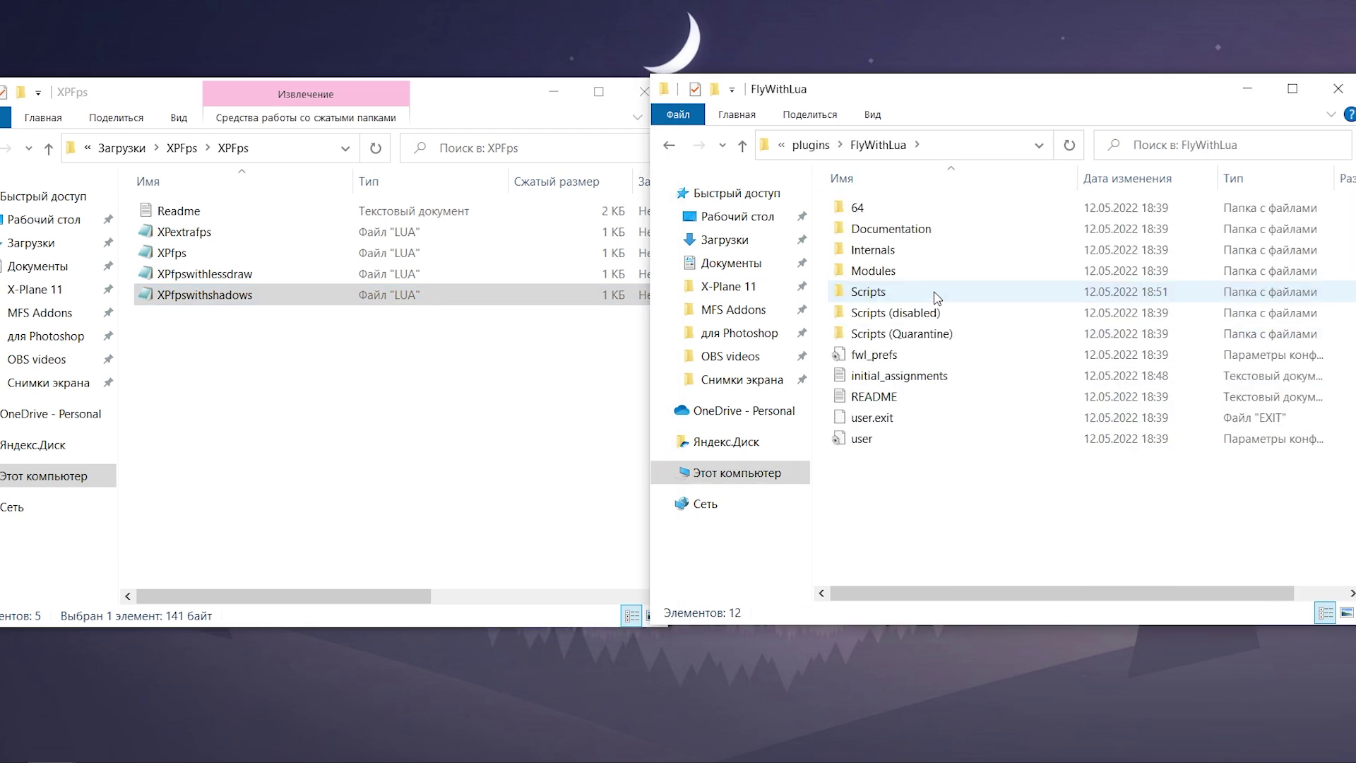
pyautogui.doubleClick(937, 296)
pyautogui.moveTo(204, 301); pyautogui.dragTo(869, 415)
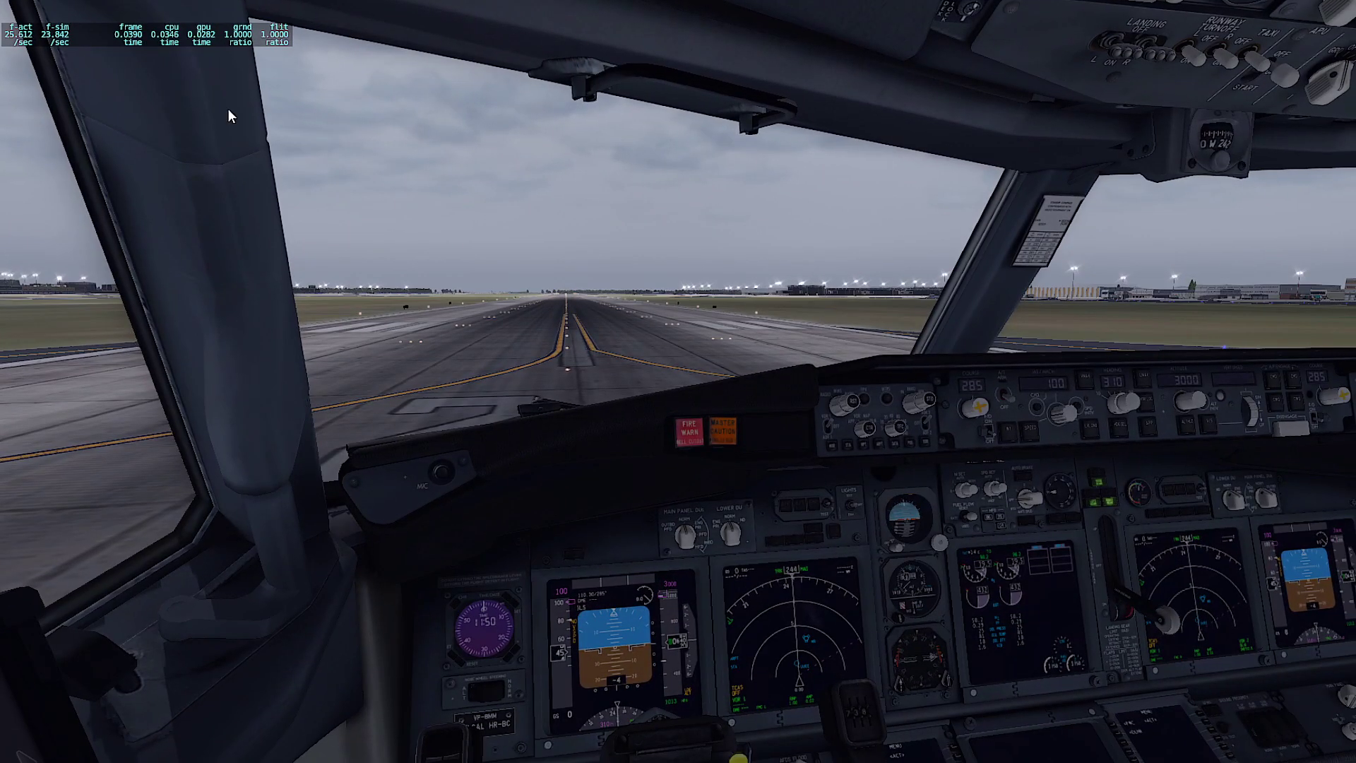
# In X-Plane 11, examine the frame rate, shadows and scenery from the cockpit and from outside the aircraft on the runway
pyautogui.press('KP_1')
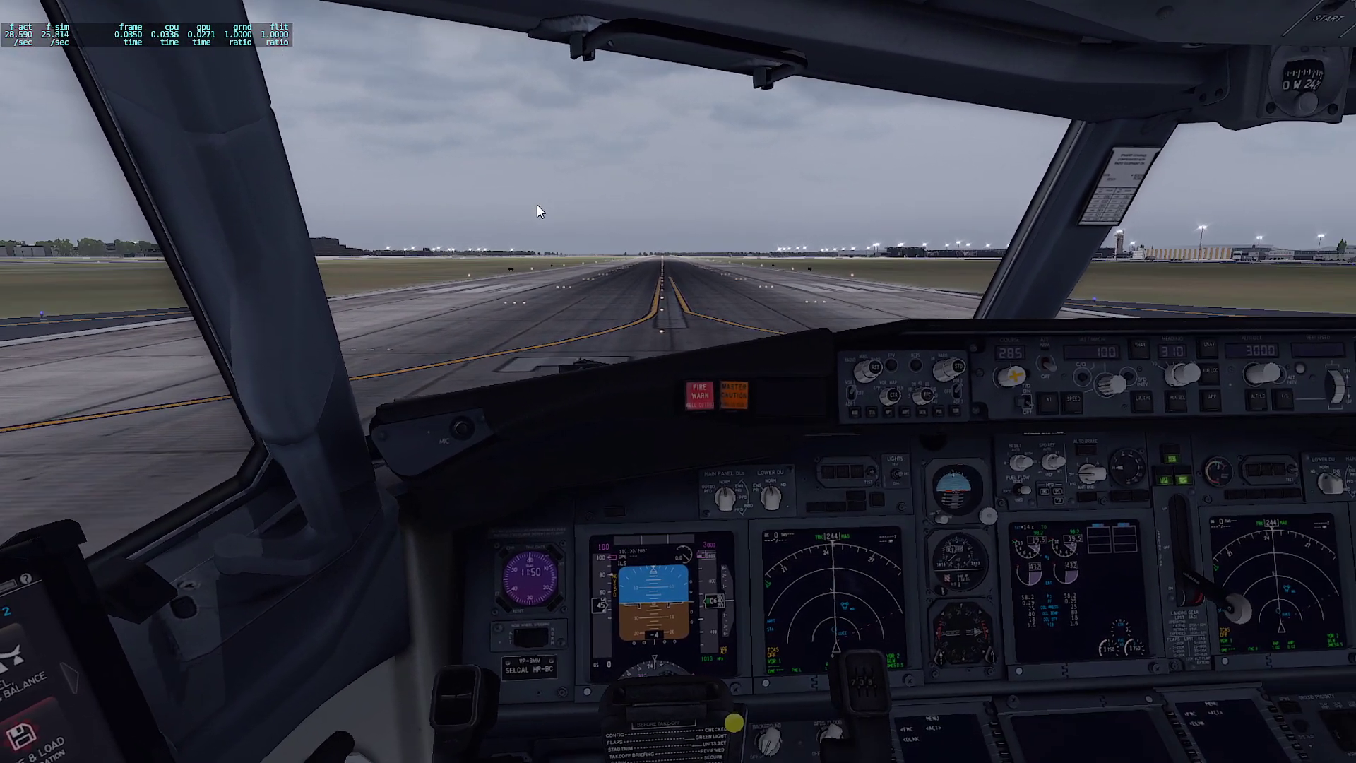
pyautogui.press('KP_4')
pyautogui.press('KP_8')
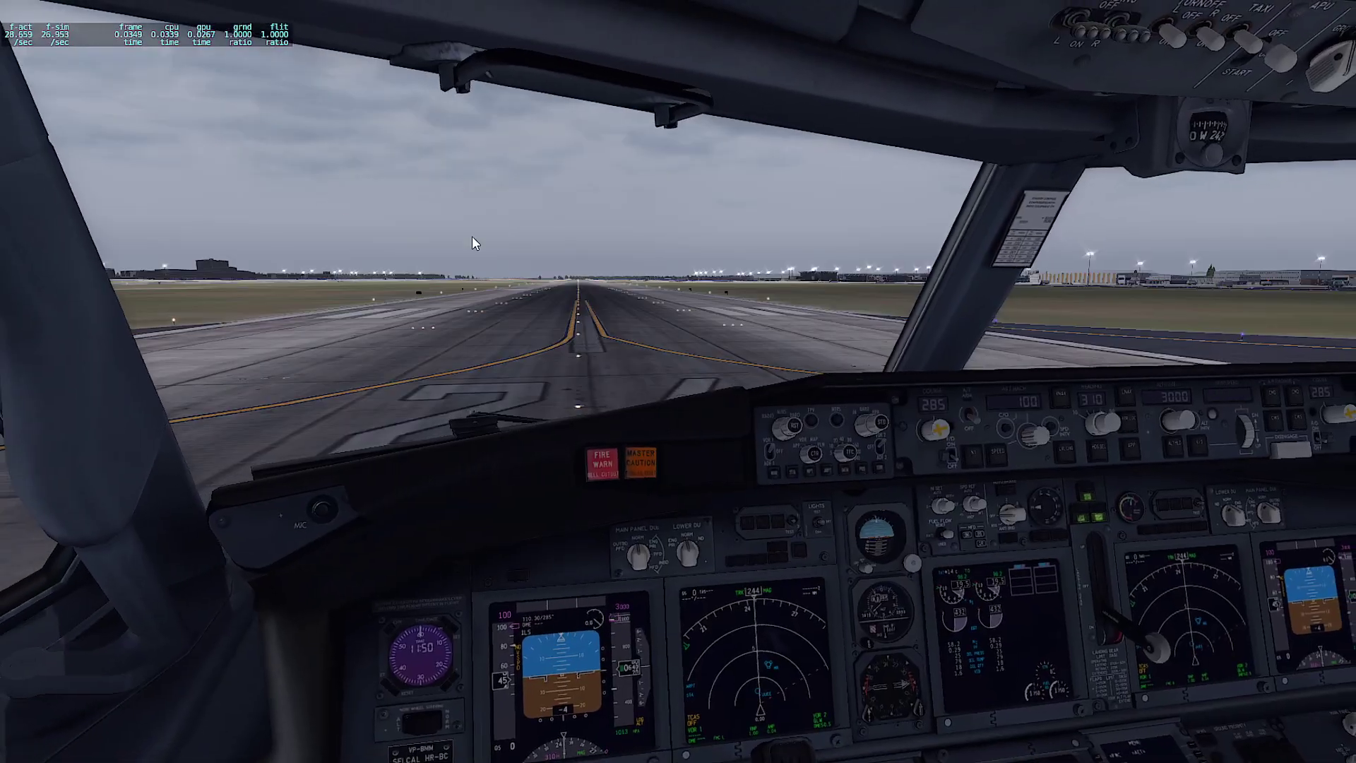
pyautogui.press(',')
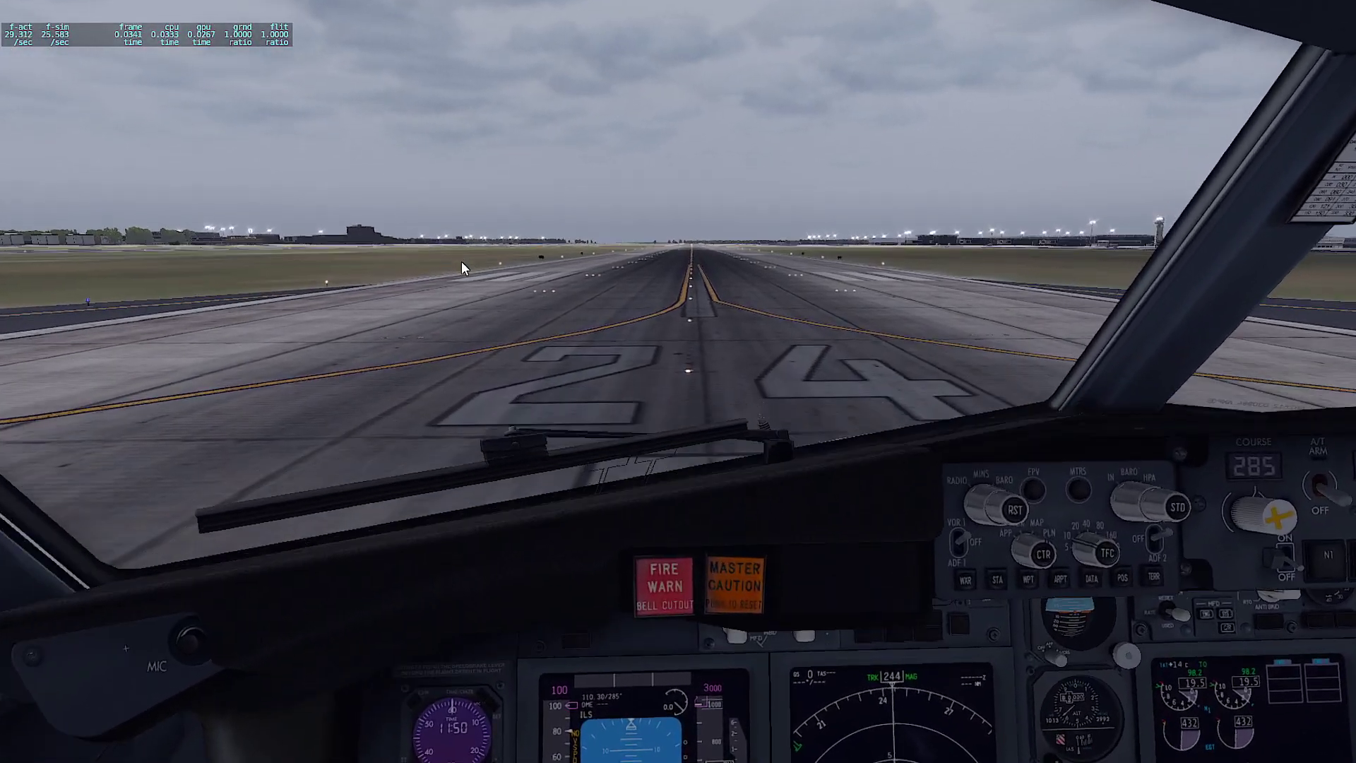
pyautogui.hotkey('shift', '8')
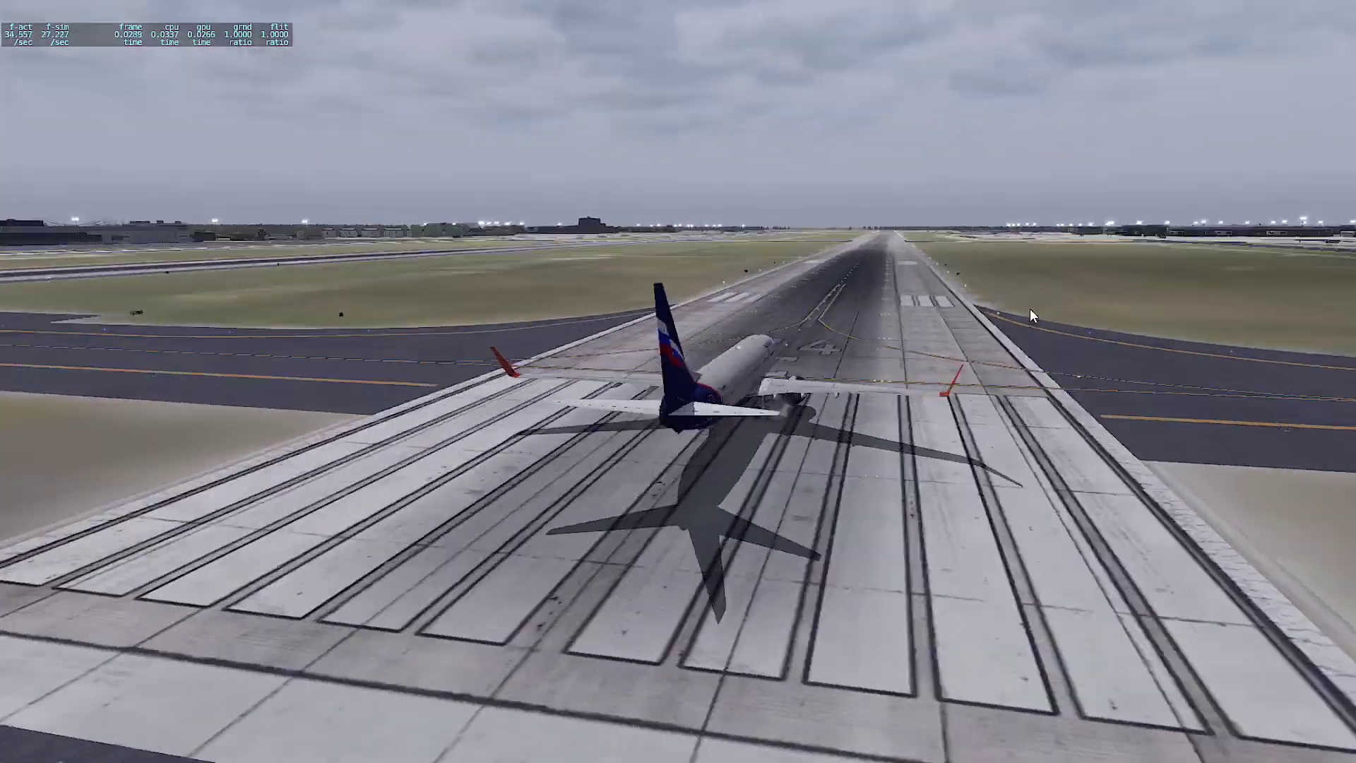
pyautogui.scroll(-3, 942, 312)
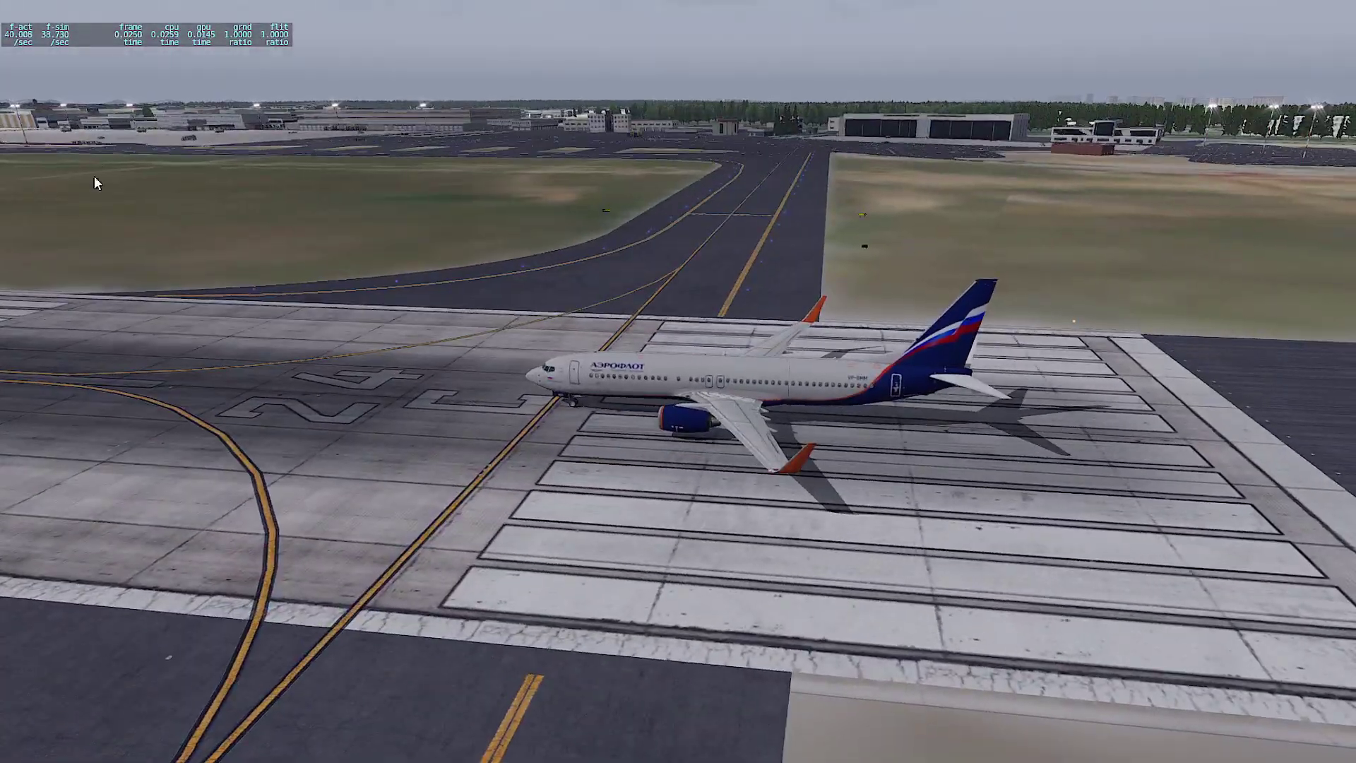
pyautogui.moveTo(942, 312); pyautogui.dragTo(671, 192)
pyautogui.moveTo(1031, 152); pyautogui.dragTo(584, 184)
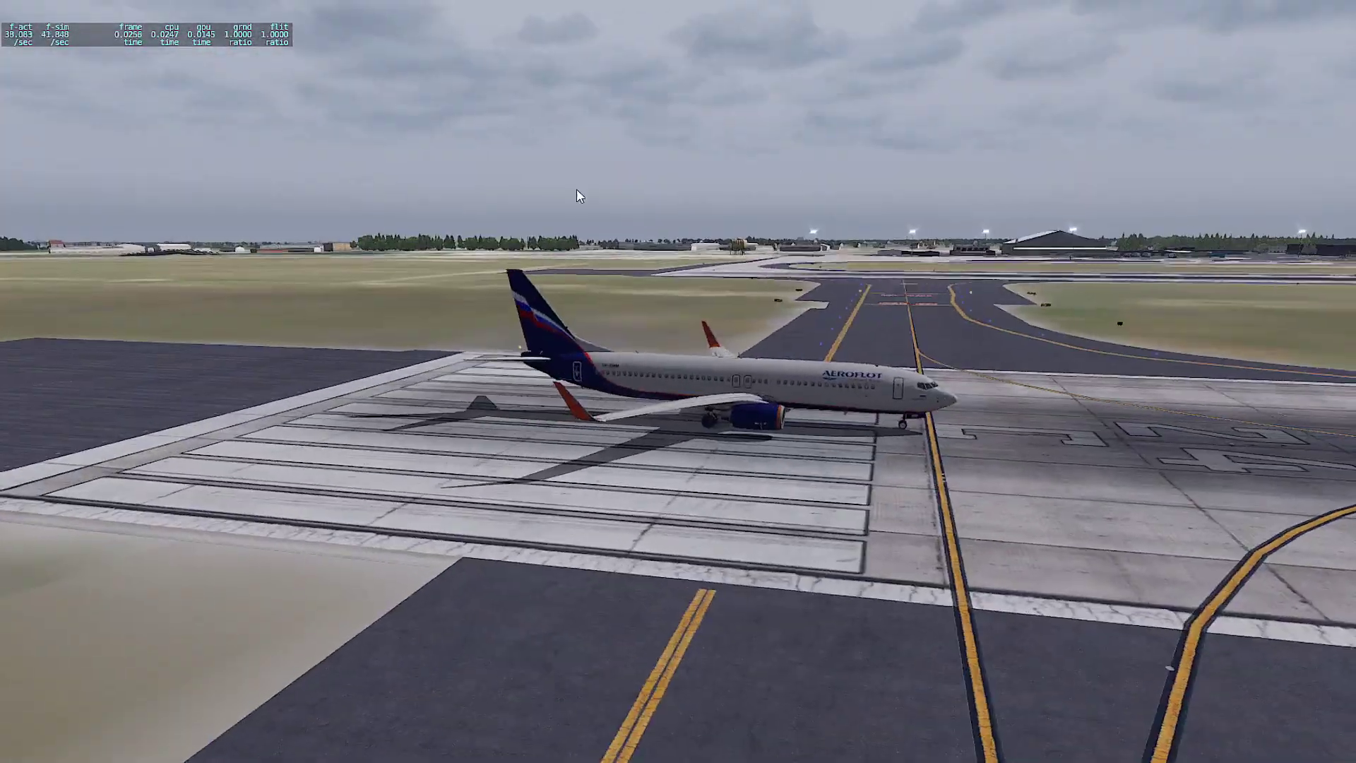
pyautogui.hotkey('shift', '9')
pyautogui.moveTo(579, 279); pyautogui.dragTo(632, 254)
pyautogui.hotkey('shift', '9')
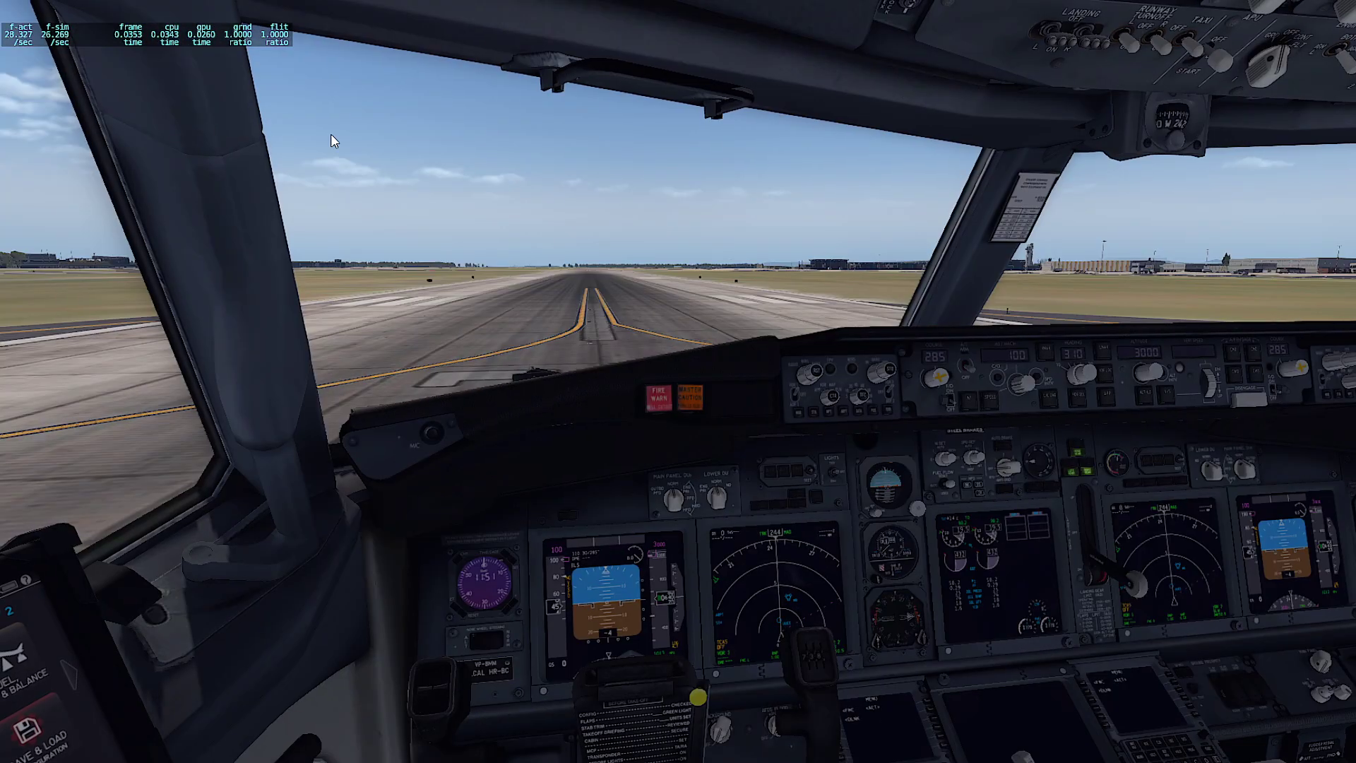
pyautogui.moveTo(1087, 184); pyautogui.dragTo(1024, 205)
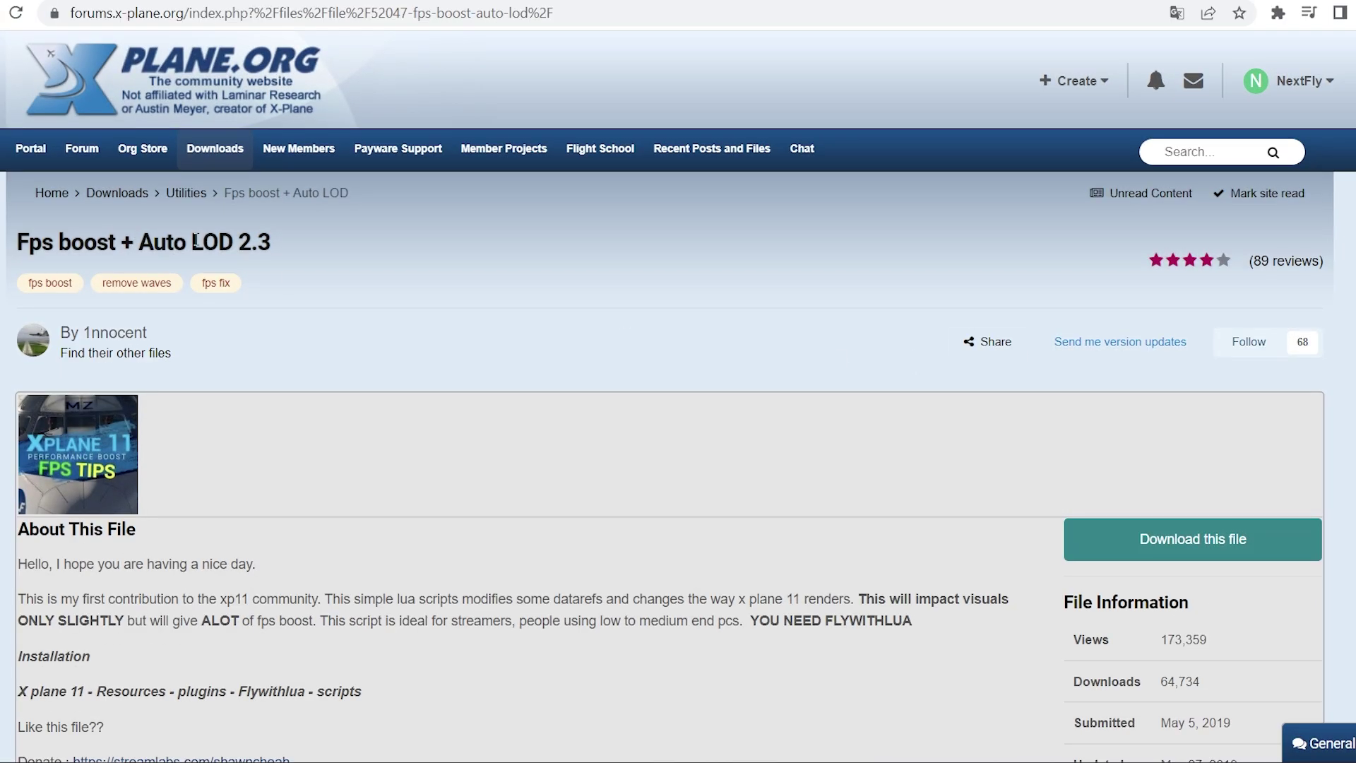
# In the web browser, open the list of downloadable files for Fps boost + Auto LOD 2.3 on the X-Plane.org forum
pyautogui.moveTo(237, 243); pyautogui.dragTo(276, 244)
pyautogui.click(271, 294)
pyautogui.click(1079, 530)
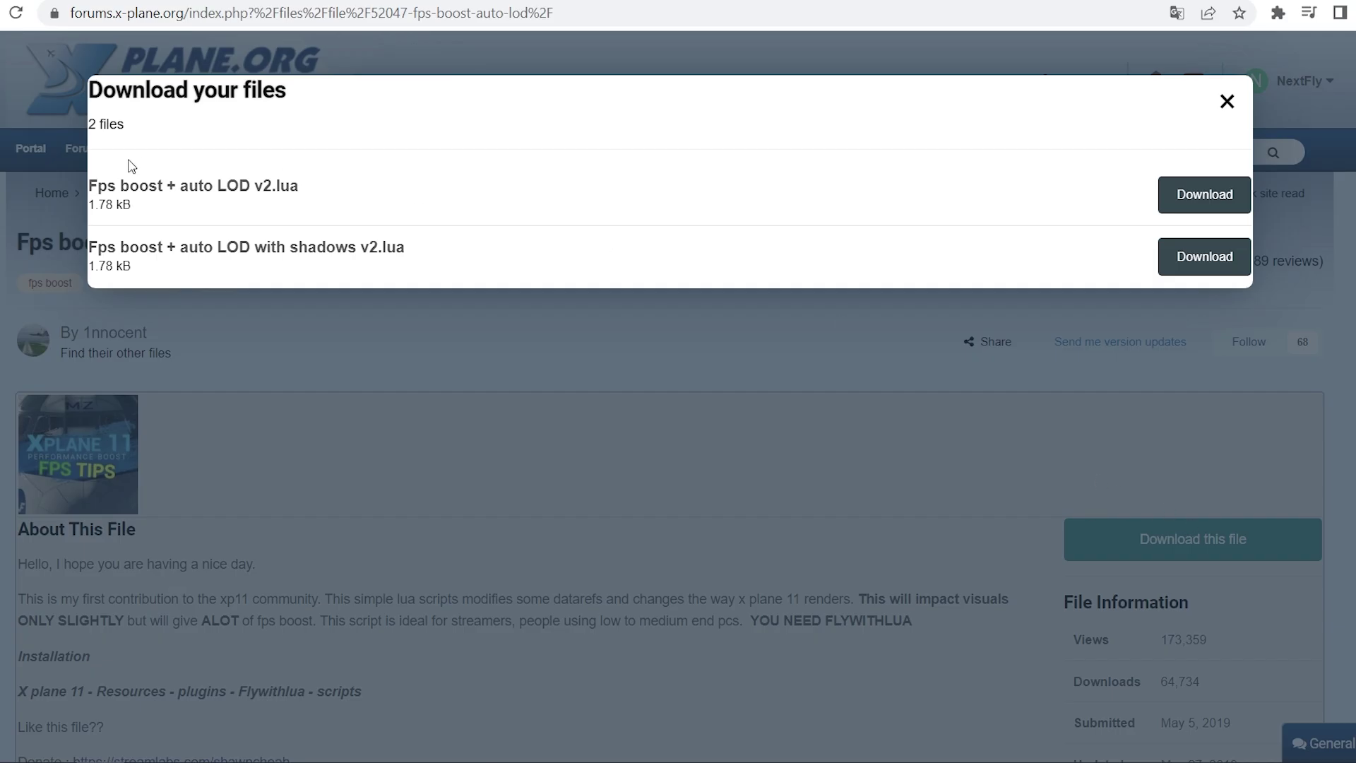